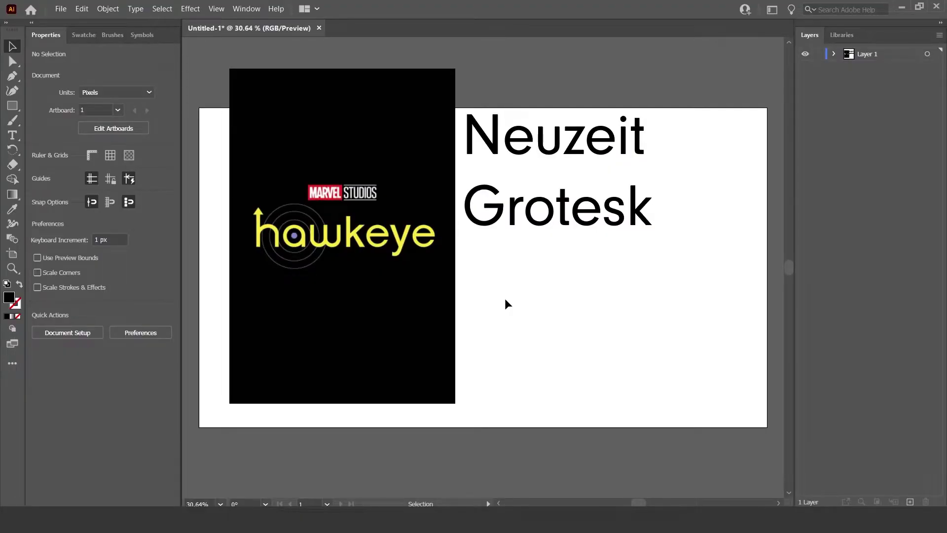
Snap the Hawkeye image to the artboard's top-left corner and nudge the Neuzeit Grotesk text down-left.
left_click_drag(410, 286, 427, 459)
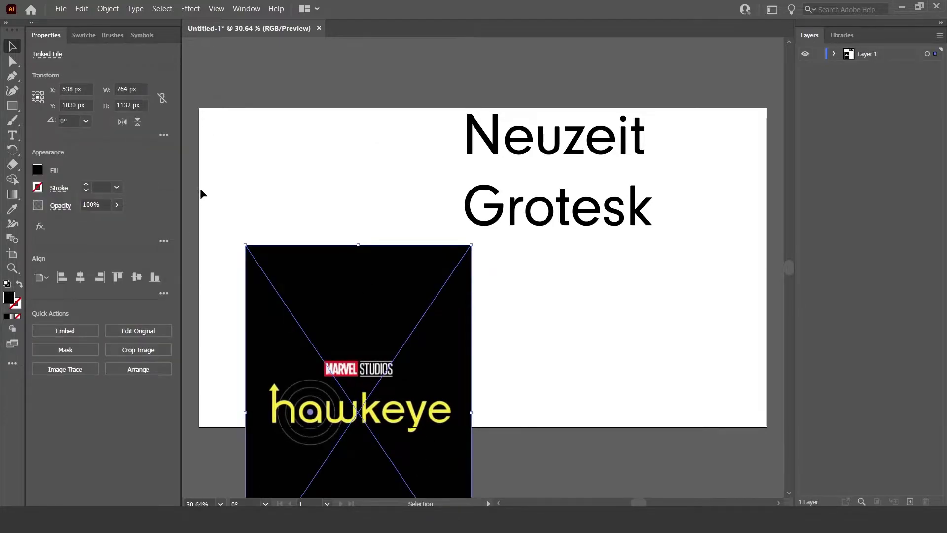
left_click_drag(382, 324, 337, 187)
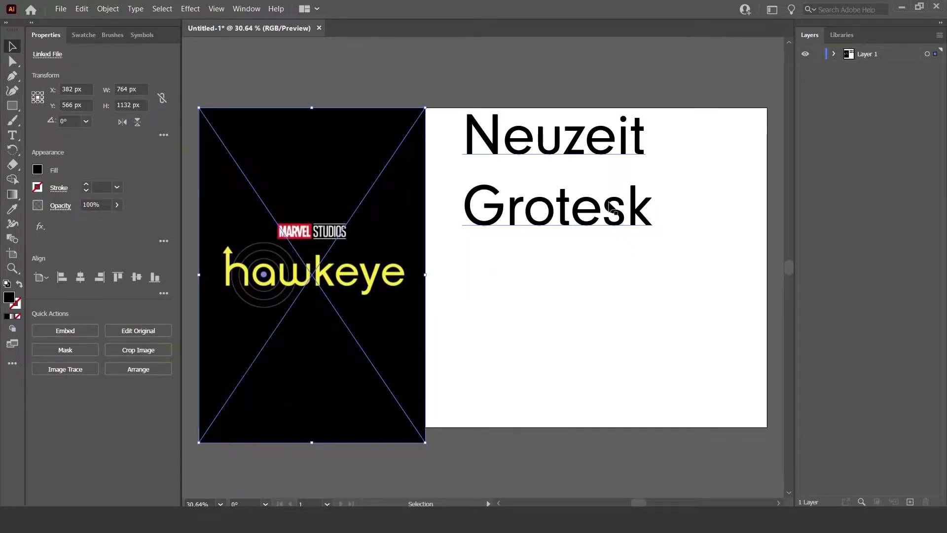
left_click_drag(602, 158, 597, 199)
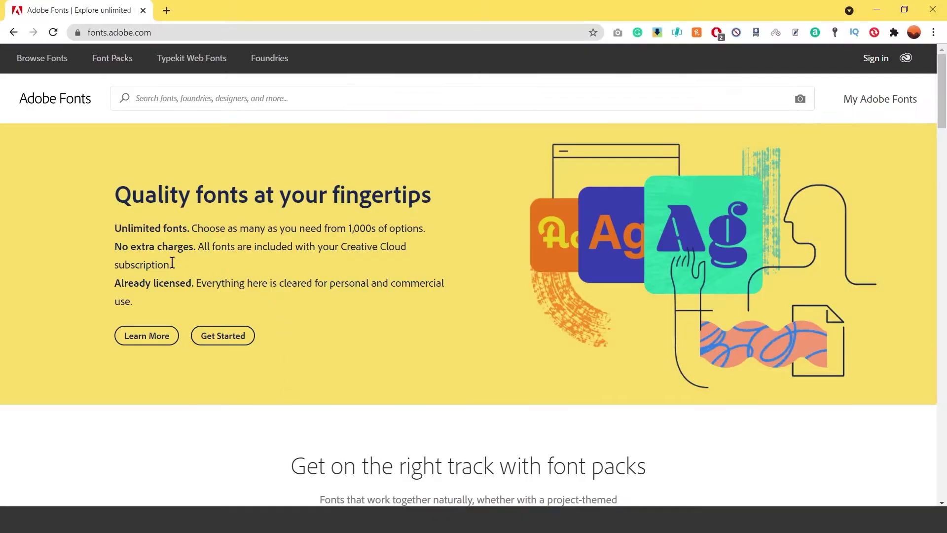
Search Adobe Fonts for 'Neuzit', open the Neuzeit Grotesk family, and browse its six styles.
left_click(173, 104)
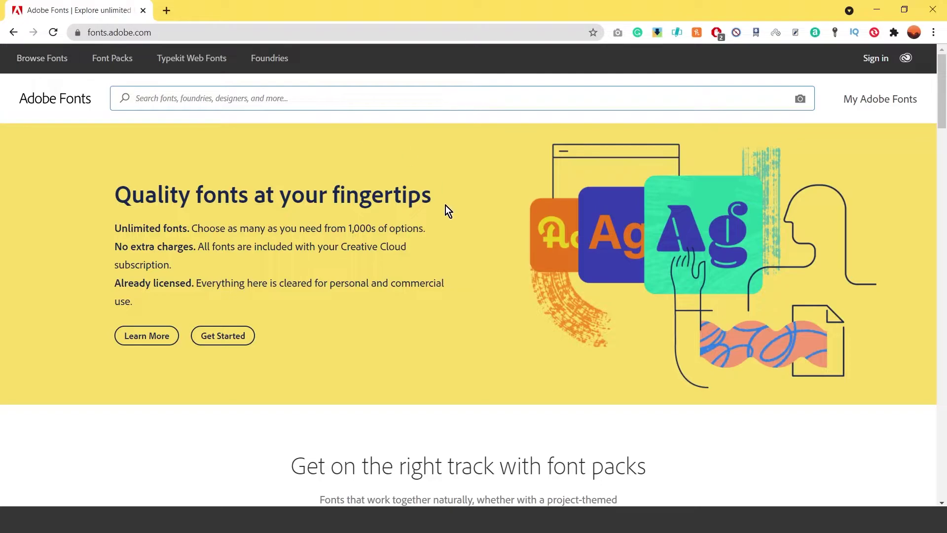
type("Neuzit")
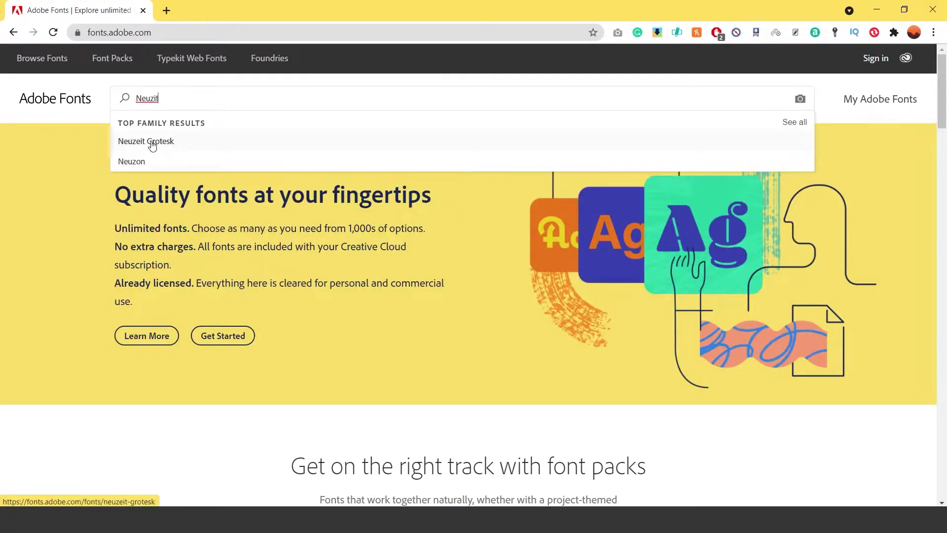
left_click(152, 142)
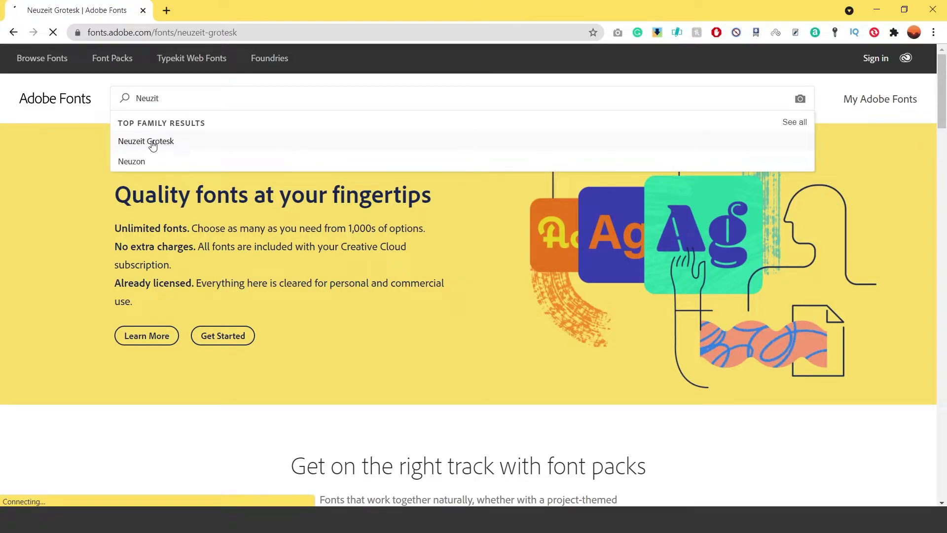
scroll(173, 268, "down", 3)
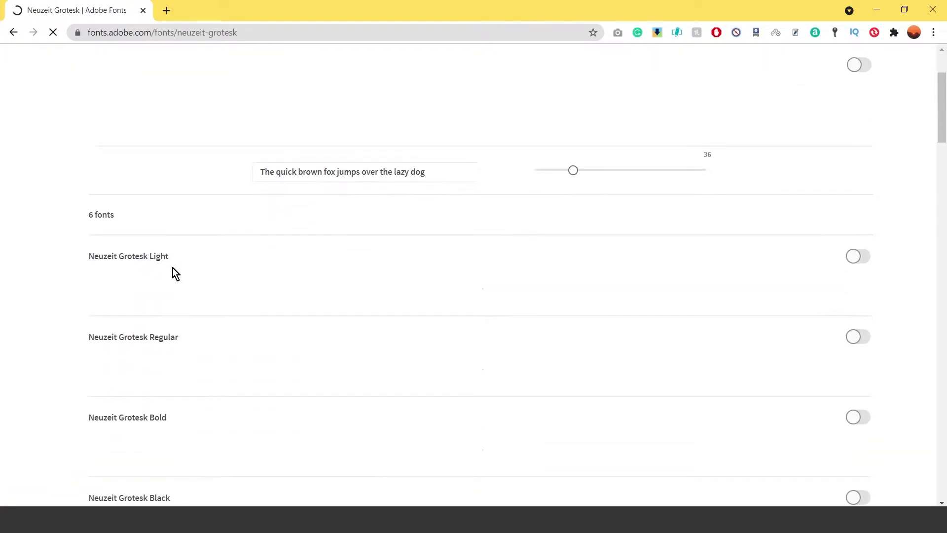
scroll(173, 268, "down", 1)
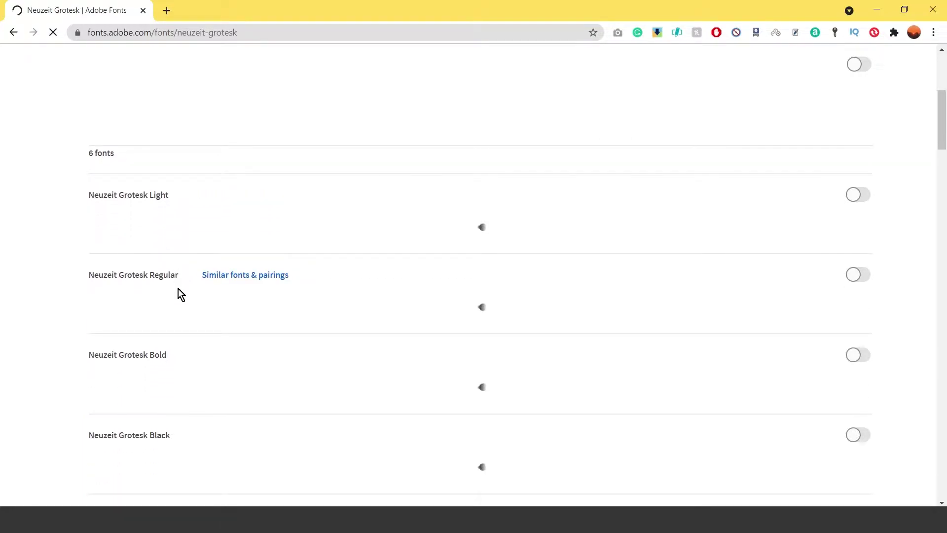
scroll(197, 284, "down", 3)
scroll(200, 289, "up", 3)
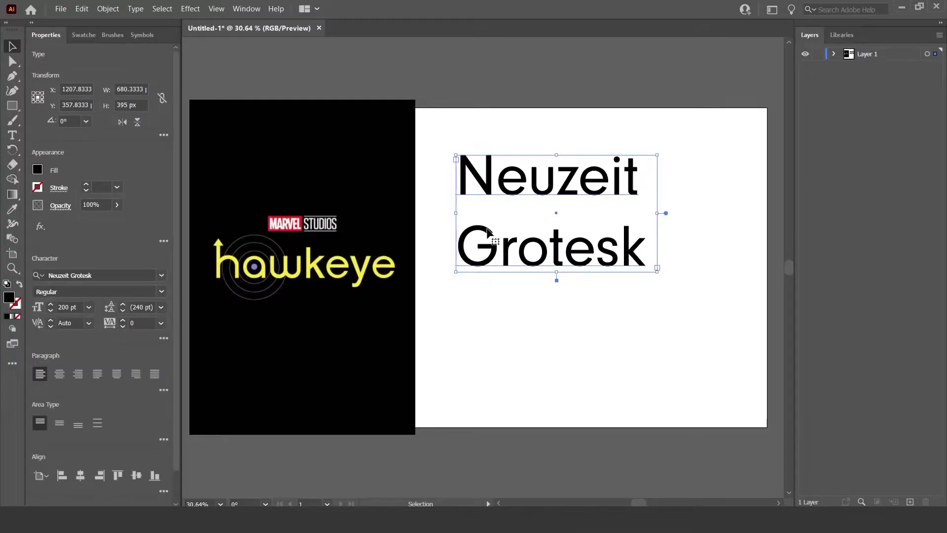
Move the sample text lower and replace it with the word 'Tutorial'.
left_click_drag(485, 231, 491, 277)
left_click(16, 135)
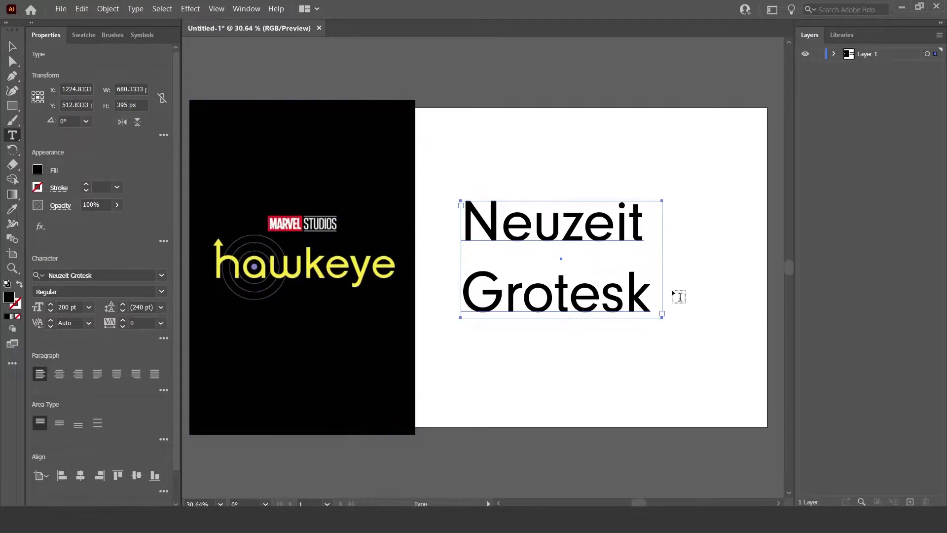
left_click_drag(652, 296, 437, 203)
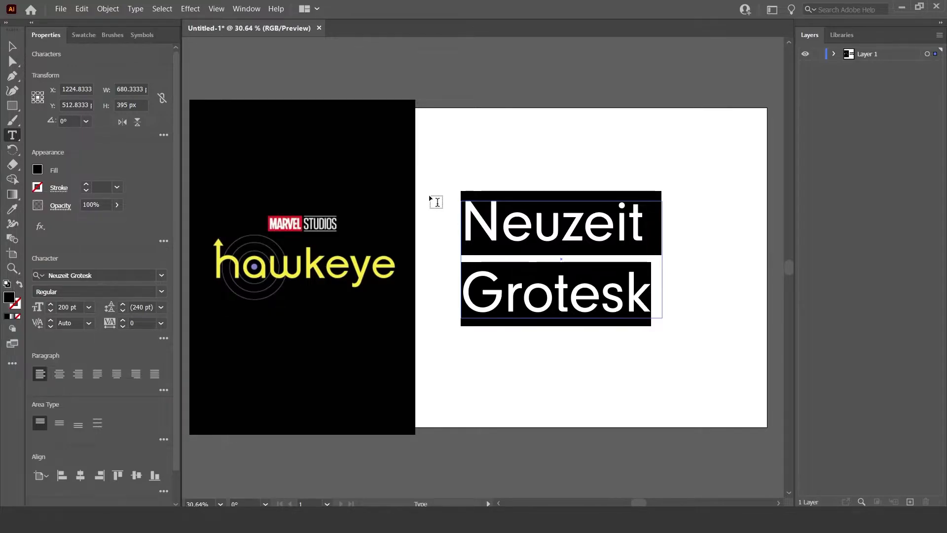
type("Tutorial")
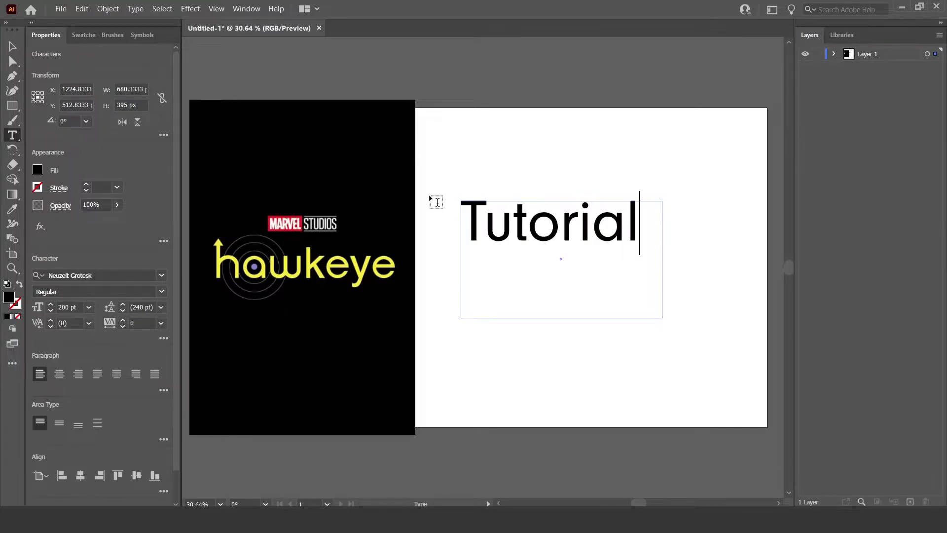
key("Escape")
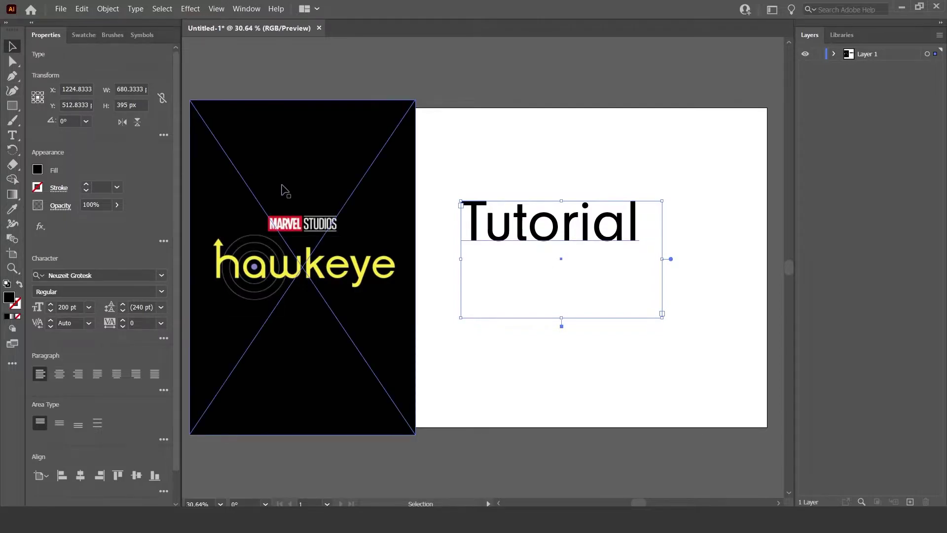
Colour Tutorial with the yellow sampled from the Hawkeye 'h' and nudge it into place.
left_click_drag(285, 190, 334, 179)
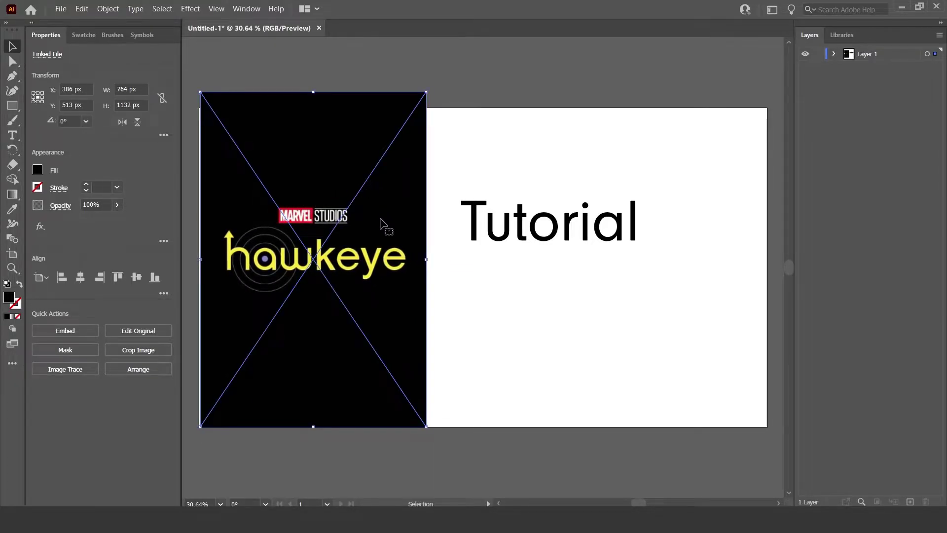
left_click(444, 203)
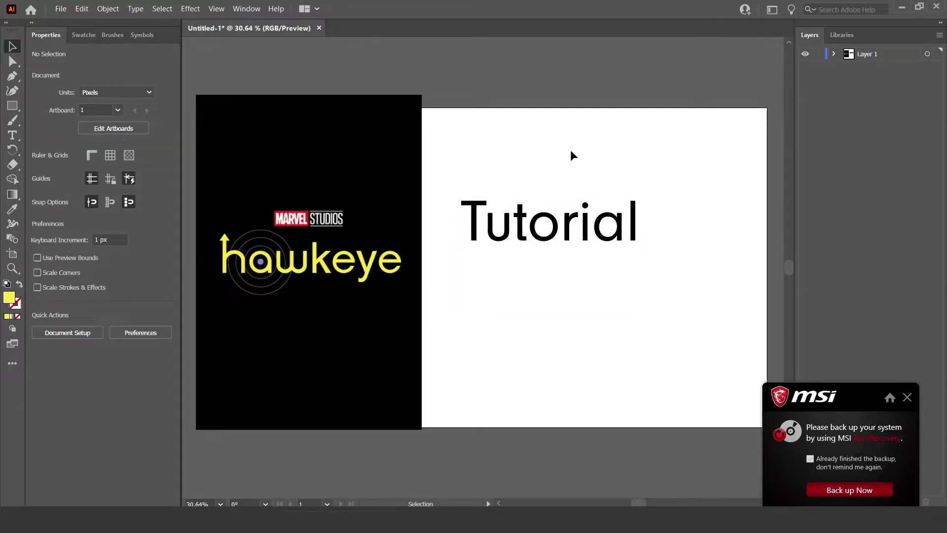
left_click(473, 229)
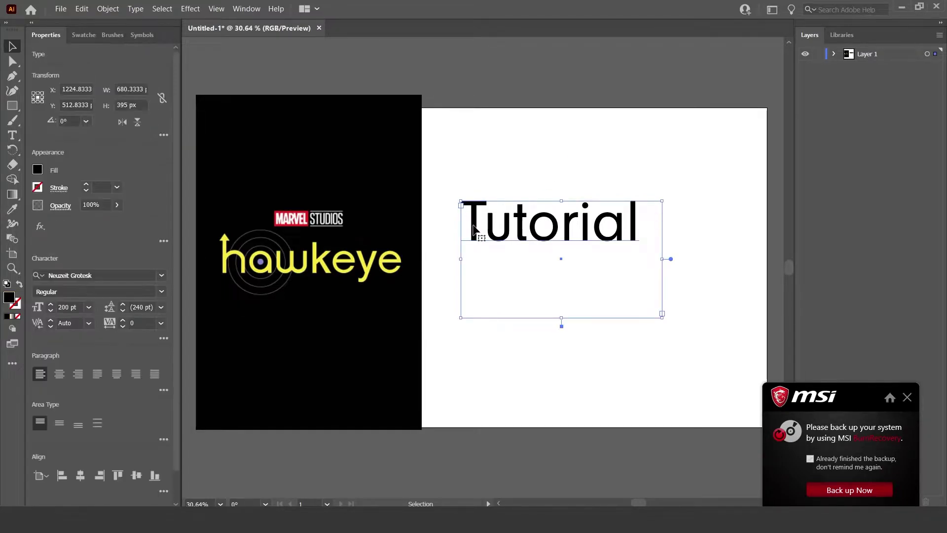
left_click(12, 209)
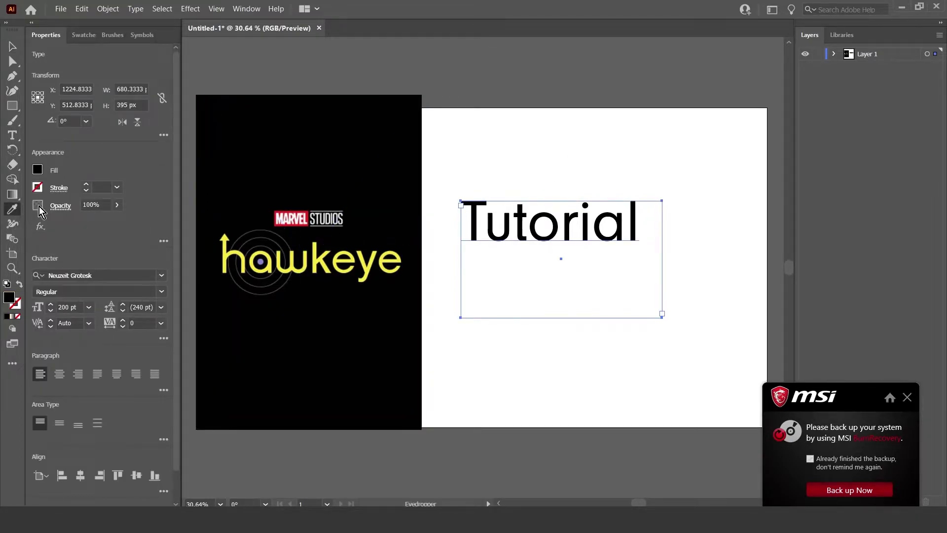
left_click(227, 252)
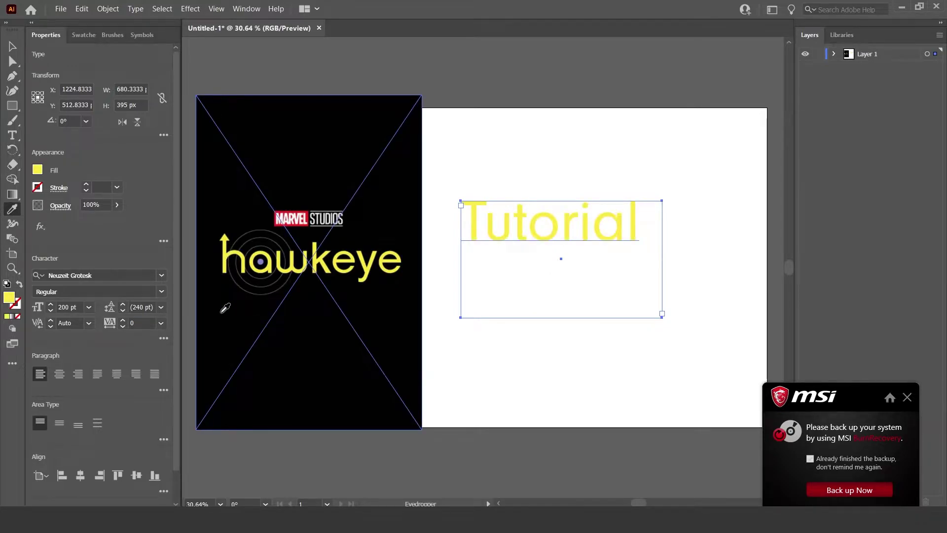
key("v")
left_click_drag(524, 228, 511, 232)
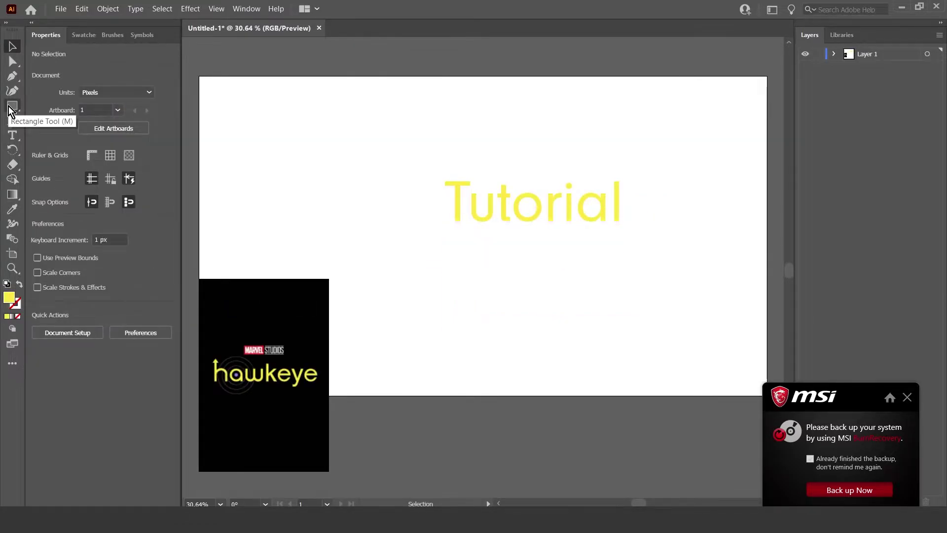
Draw a rectangle covering the whole artboard and fill it black sampled from the Hawkeye image.
left_click(11, 107)
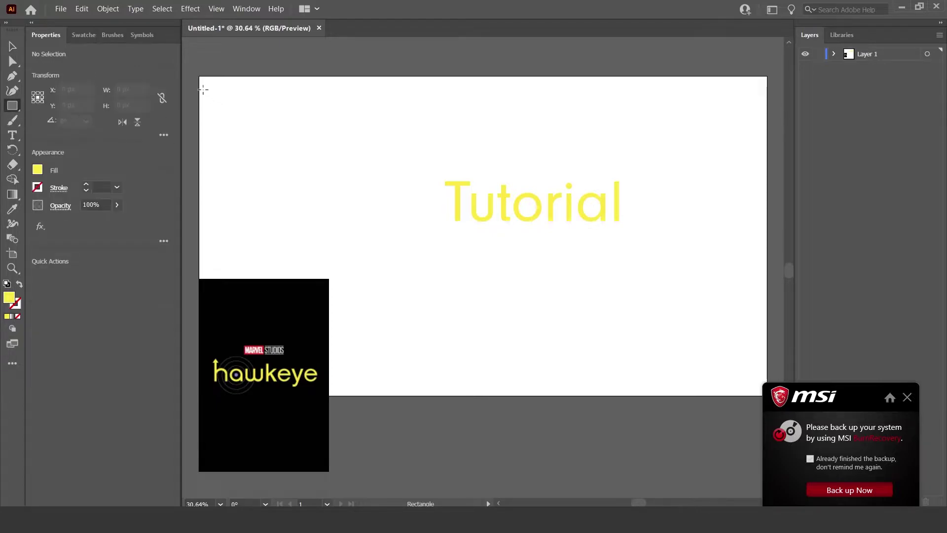
left_click_drag(199, 76, 768, 396)
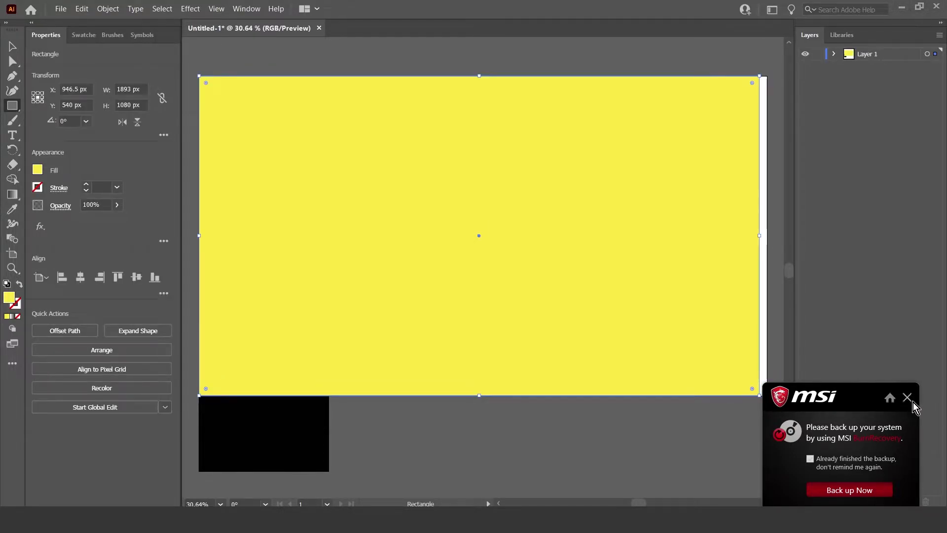
left_click(909, 399)
left_click_drag(762, 397, 771, 396)
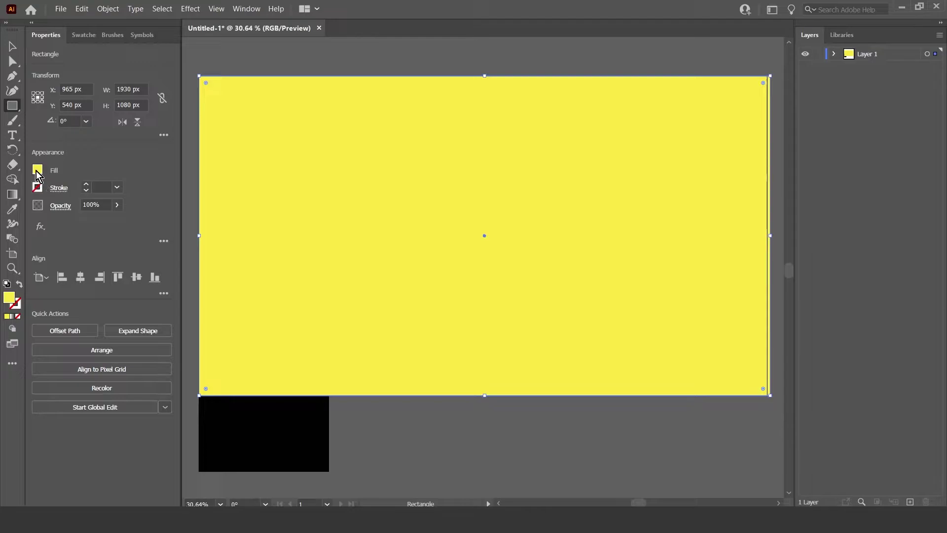
left_click(38, 174)
left_click(12, 210)
left_click(271, 440)
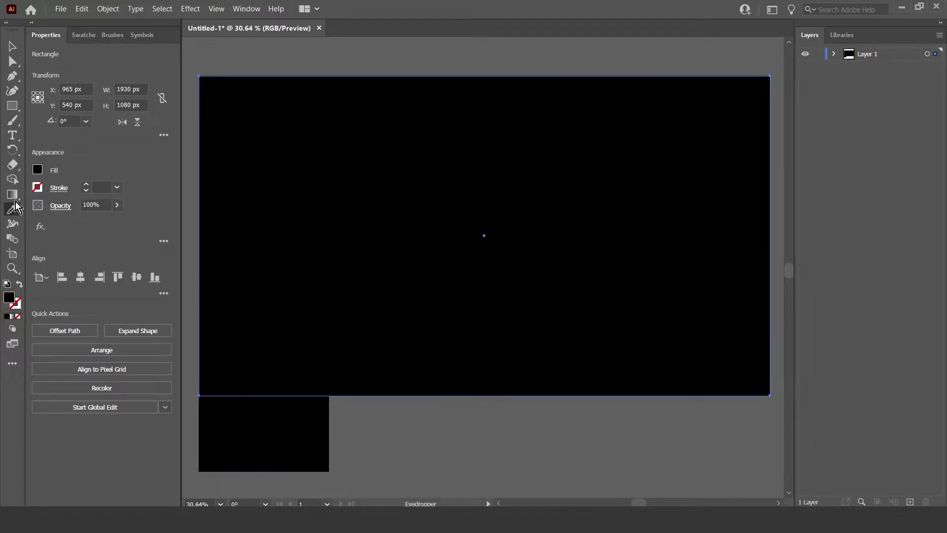
Reorder layers so the black rectangle sits behind Tutorial and the Hawkeye image stays on top.
left_click(12, 46)
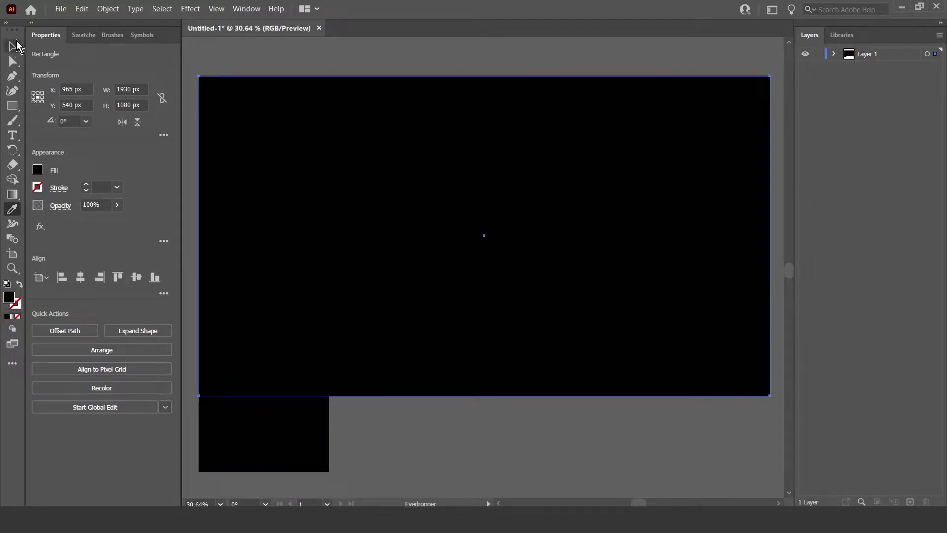
left_click(837, 54)
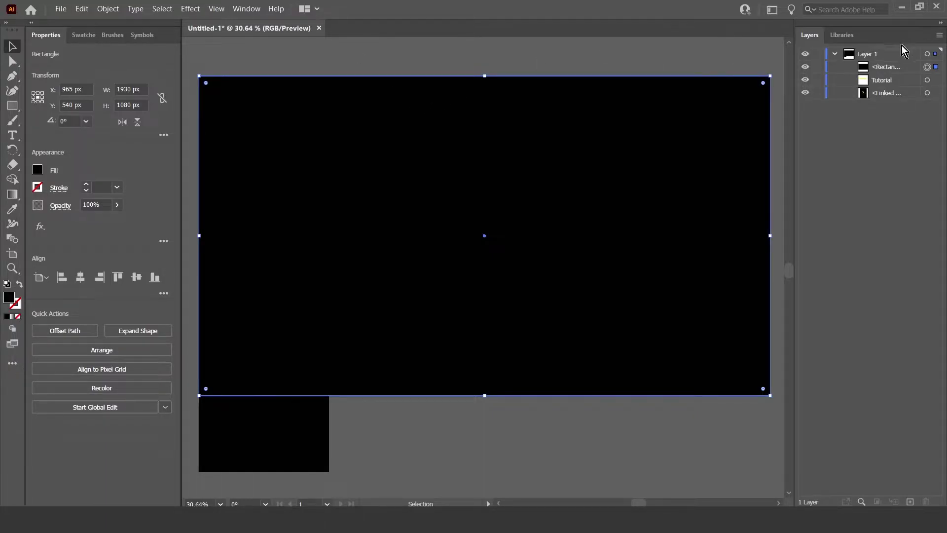
left_click_drag(881, 66, 883, 87)
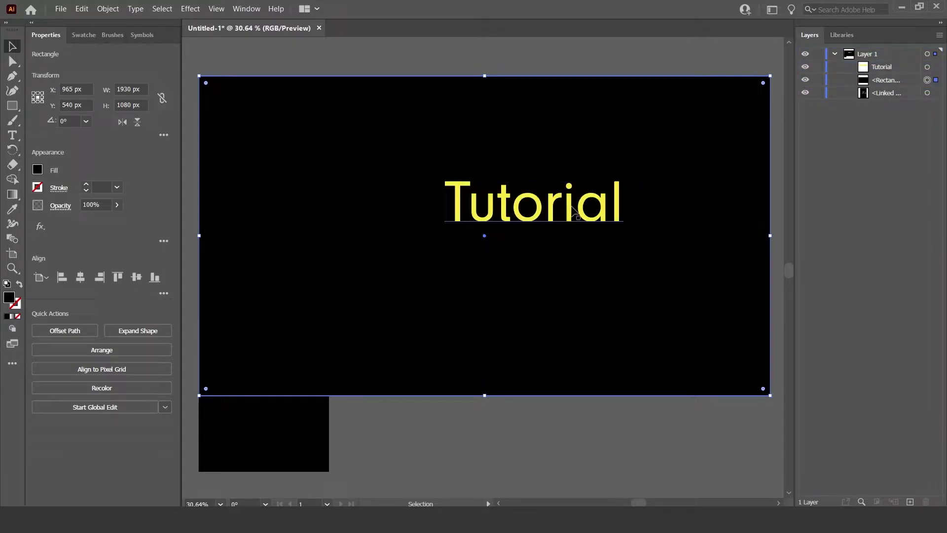
left_click_drag(572, 204, 526, 237)
left_click(300, 414)
left_click_drag(883, 84, 882, 60)
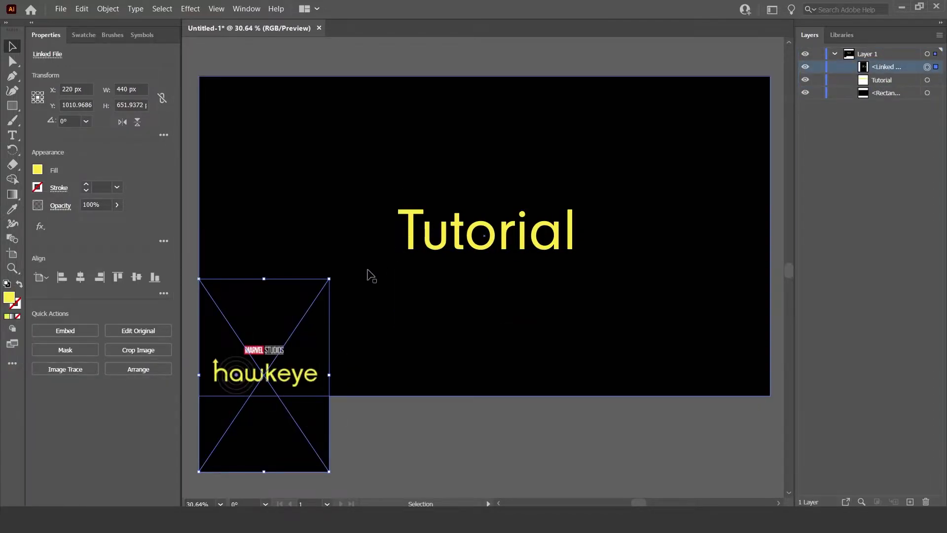
left_click(412, 437)
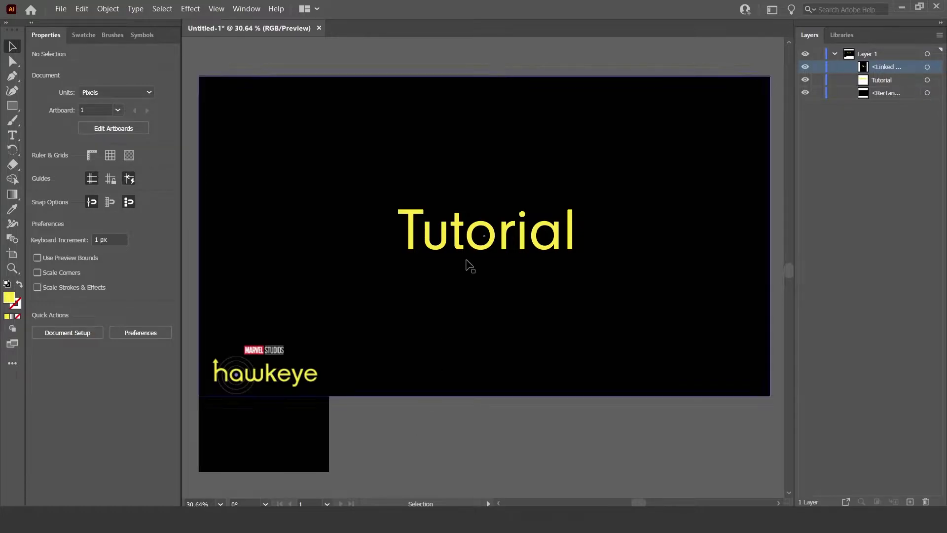
Expand the Tutorial text with Object and Fill into outlines, then zoom around to check it.
left_click(486, 242)
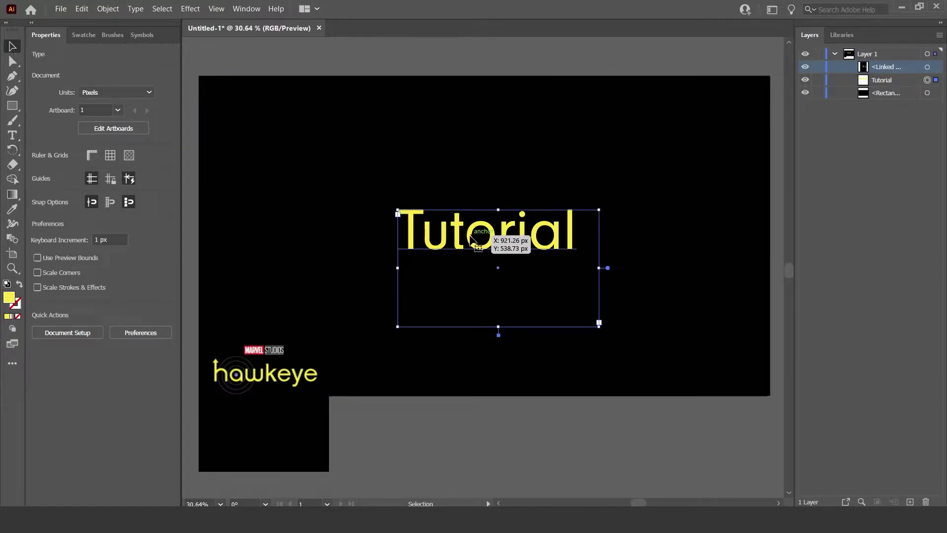
left_click(114, 10)
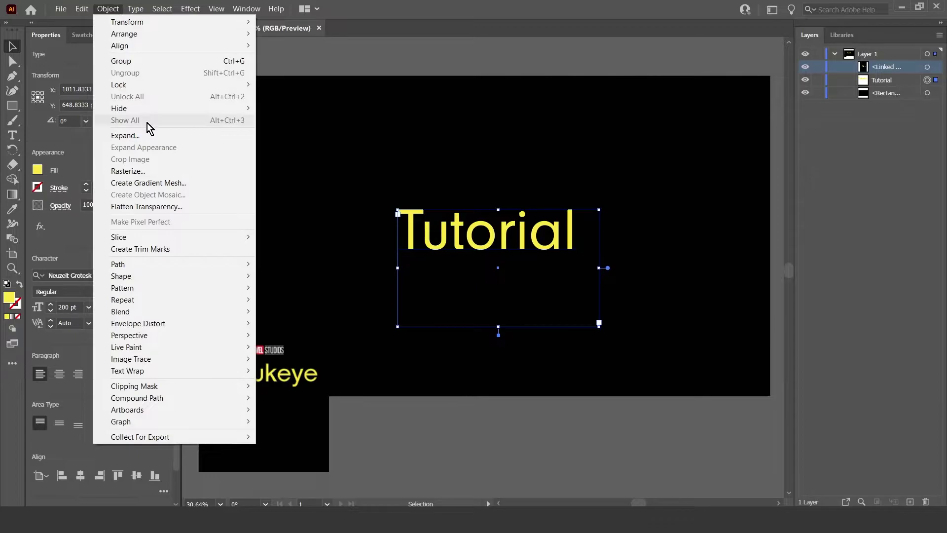
left_click(145, 135)
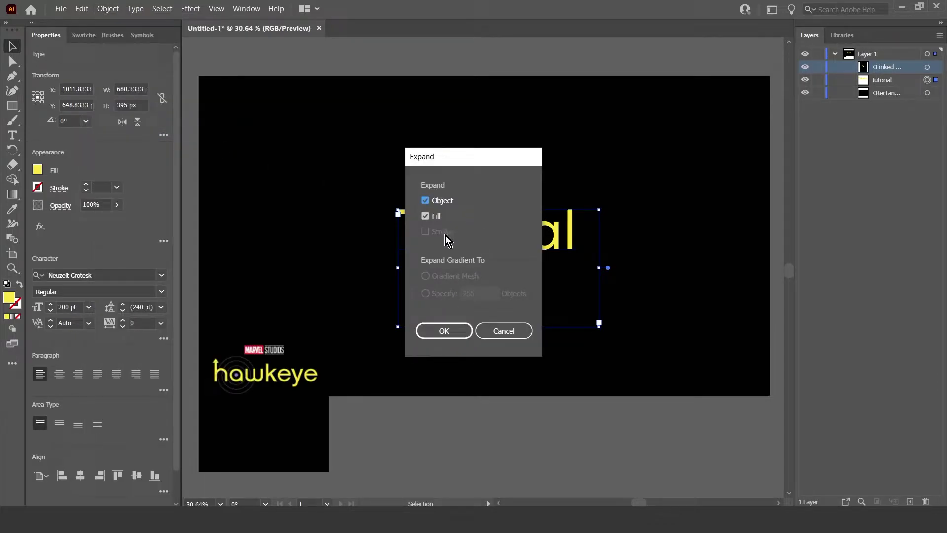
left_click(438, 330)
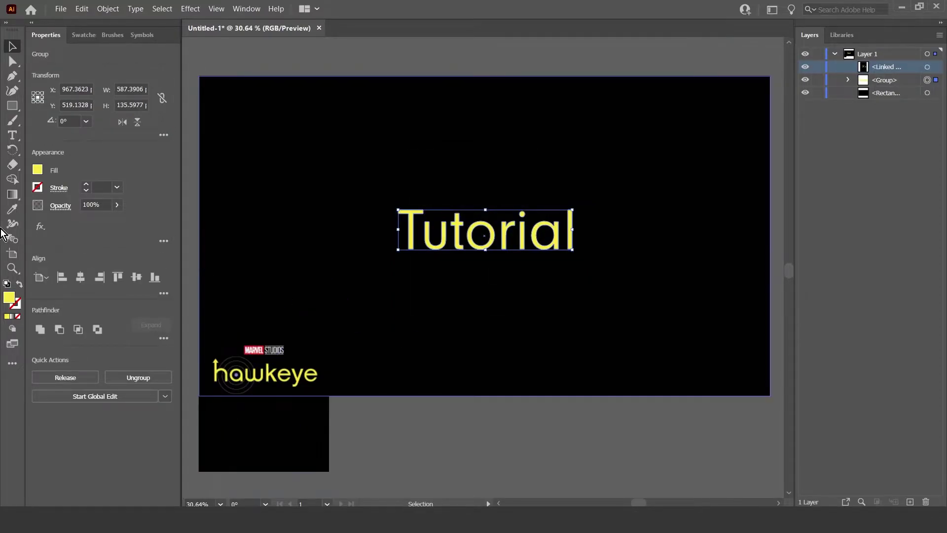
scroll(238, 380, "up", 5)
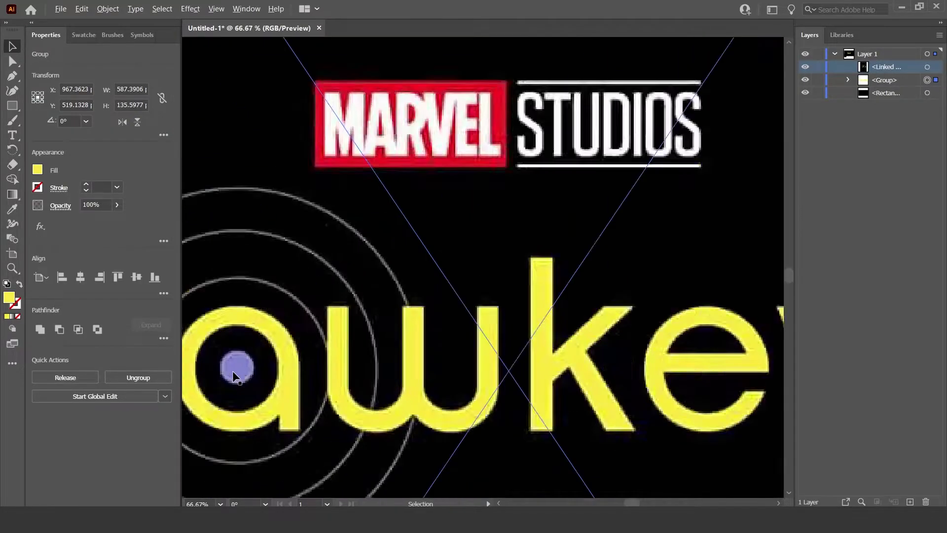
scroll(248, 357, "down", 2)
scroll(331, 318, "down", 4)
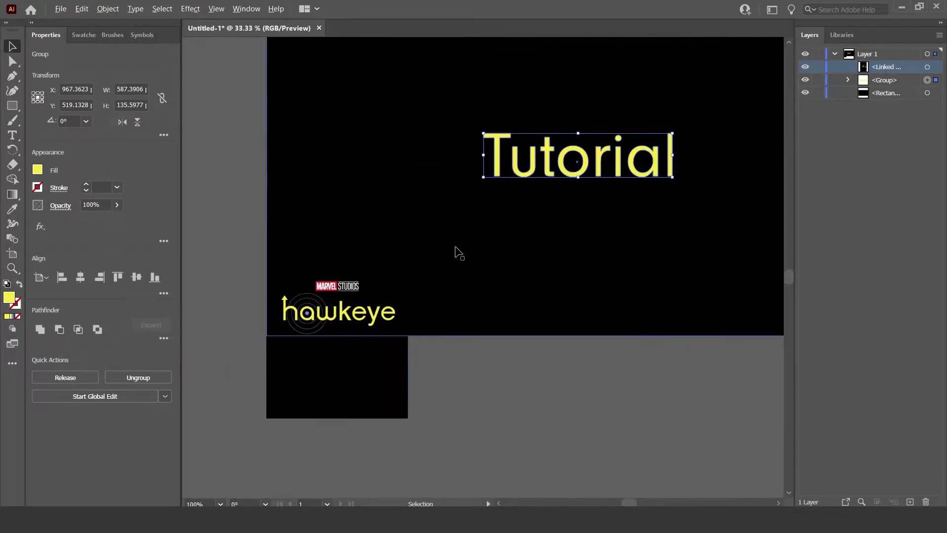
scroll(621, 250, "up", 3)
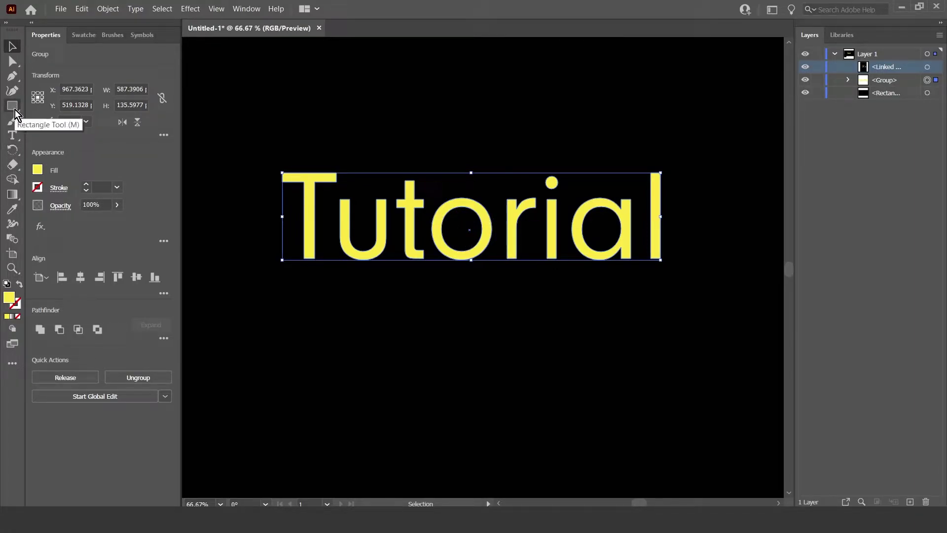
Draw a 37 px circle with the Ellipse tool and centre it inside Tutorial's 'o'.
left_click(15, 109)
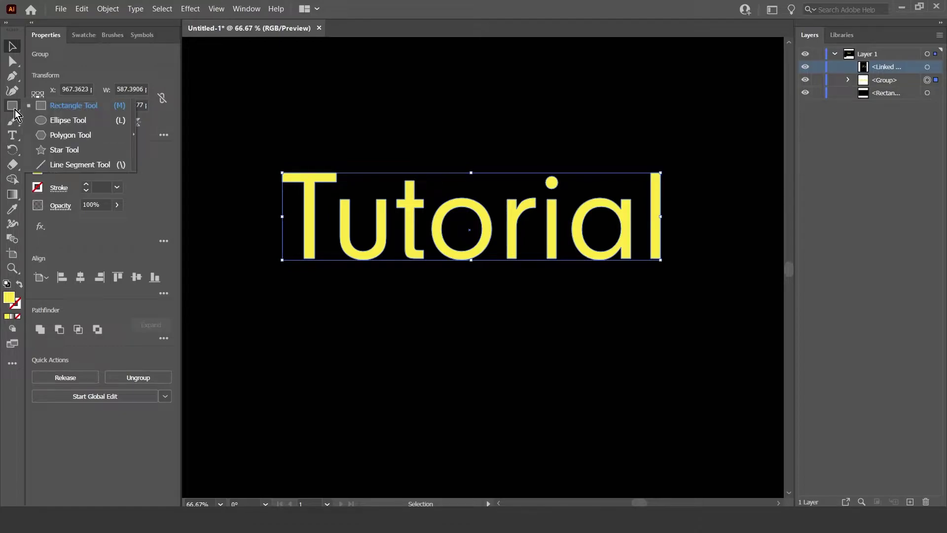
left_click(69, 121)
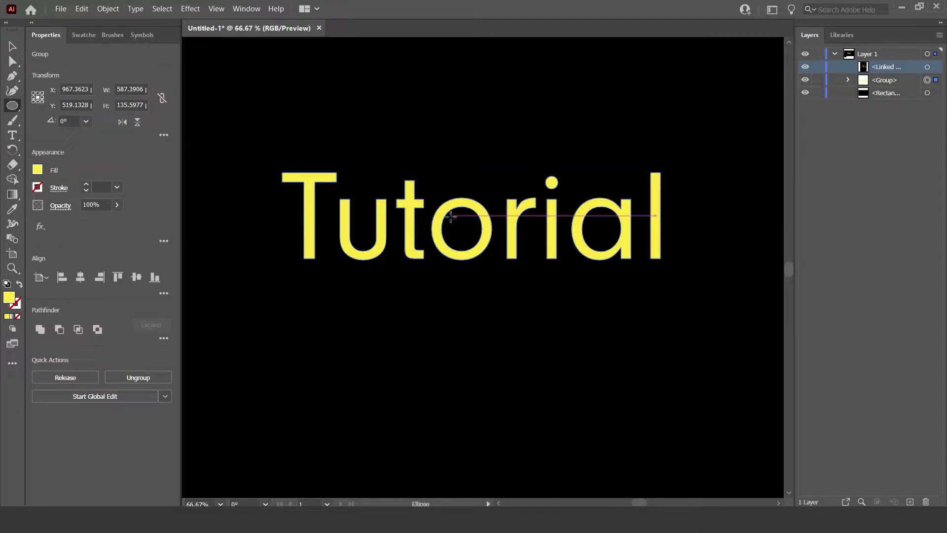
left_click_drag(450, 220, 473, 231)
key("v")
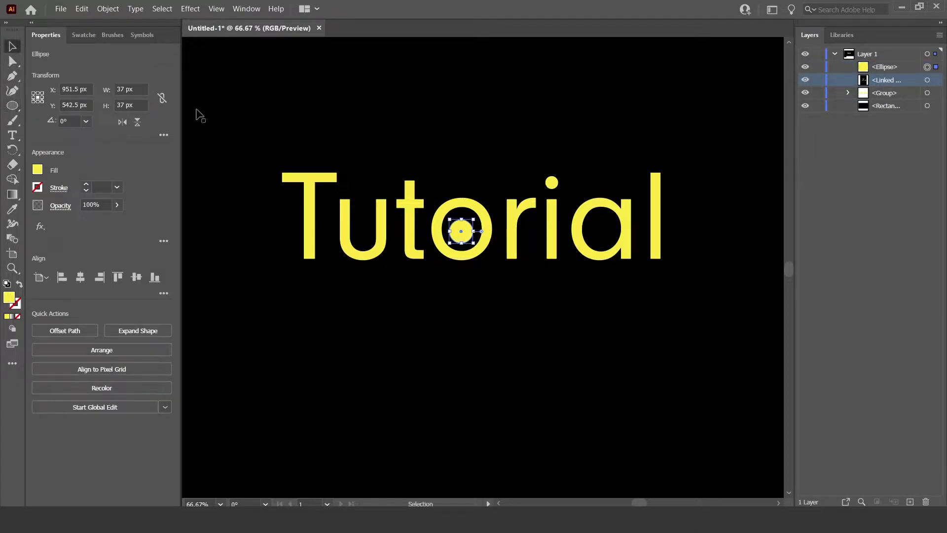
left_click_drag(466, 226, 467, 227)
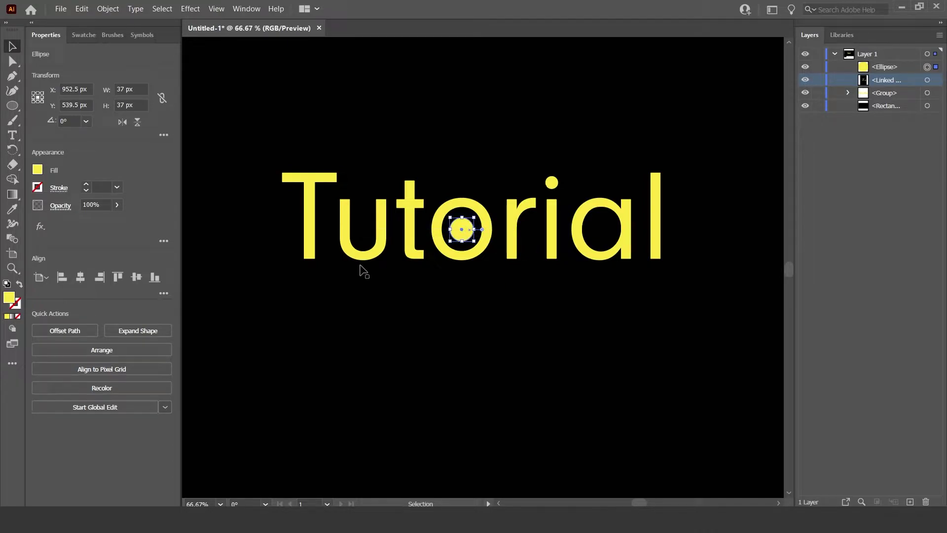
scroll(364, 271, "down", 2)
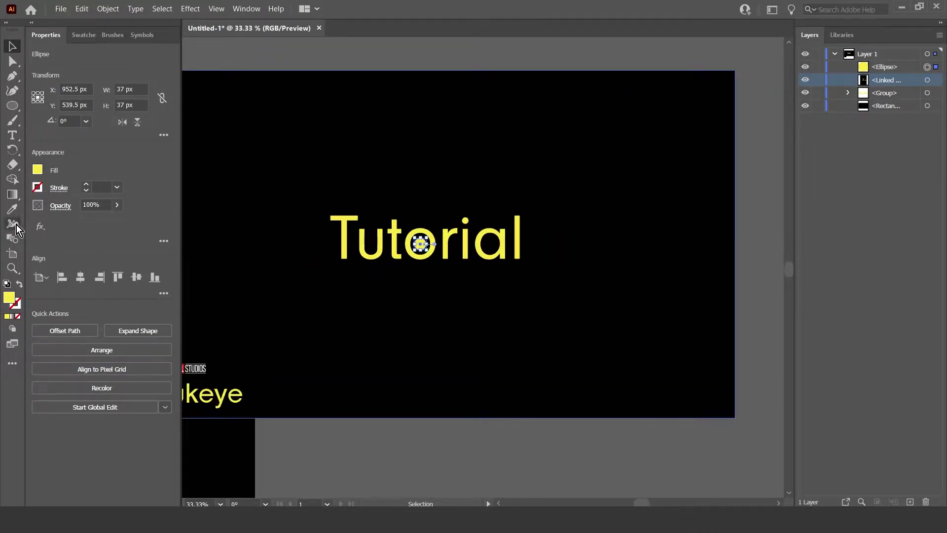
Fill the circle with the purple sampled from the Hawkeye logo's dot.
left_click(13, 210)
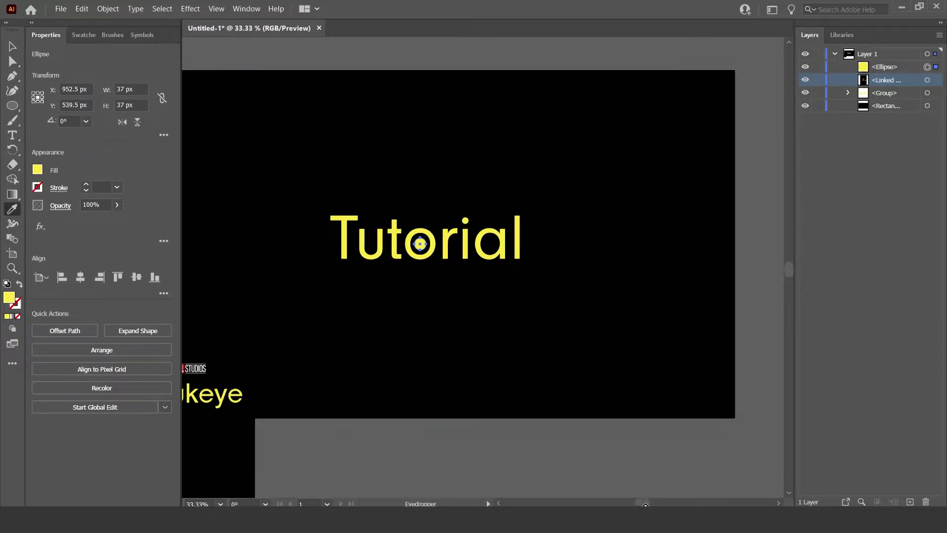
left_click_drag(645, 504, 638, 505)
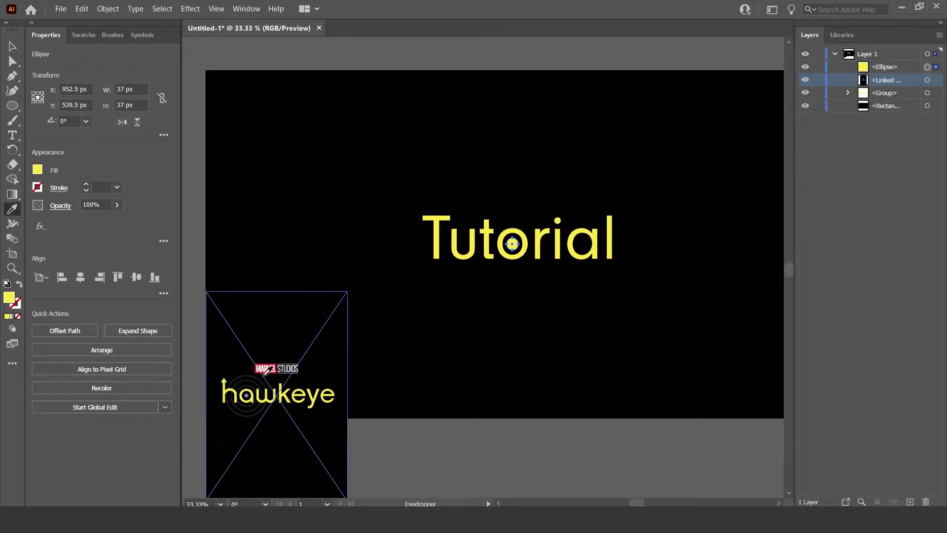
key("z")
scroll(240, 415, "up", 1)
scroll(246, 424, "down", 2)
left_click_drag(239, 391, 277, 339)
key("i")
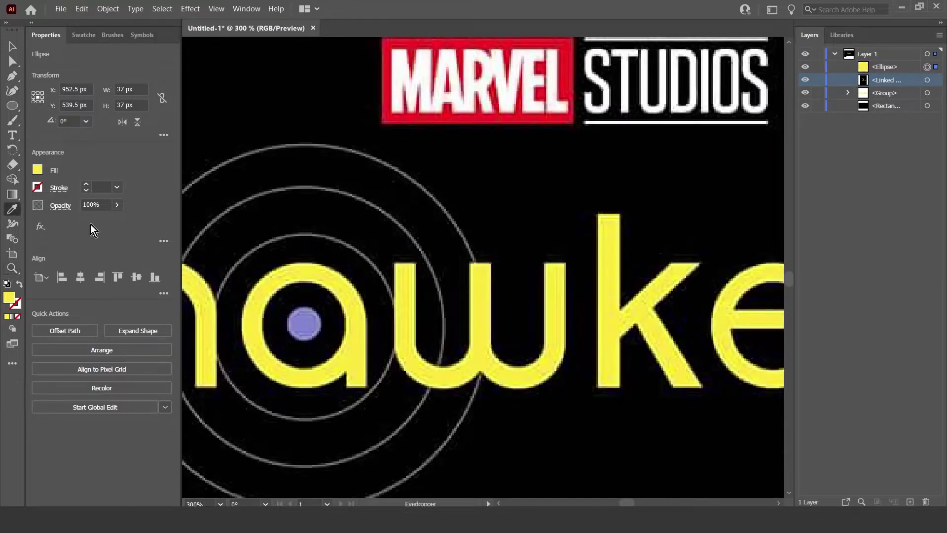
left_click(305, 324)
key("ctrl+0")
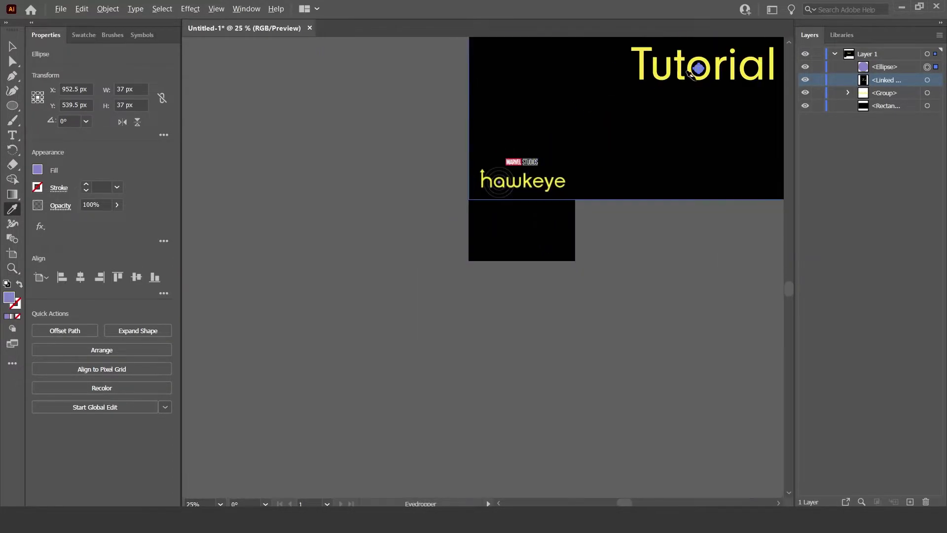
key("ctrl+plus")
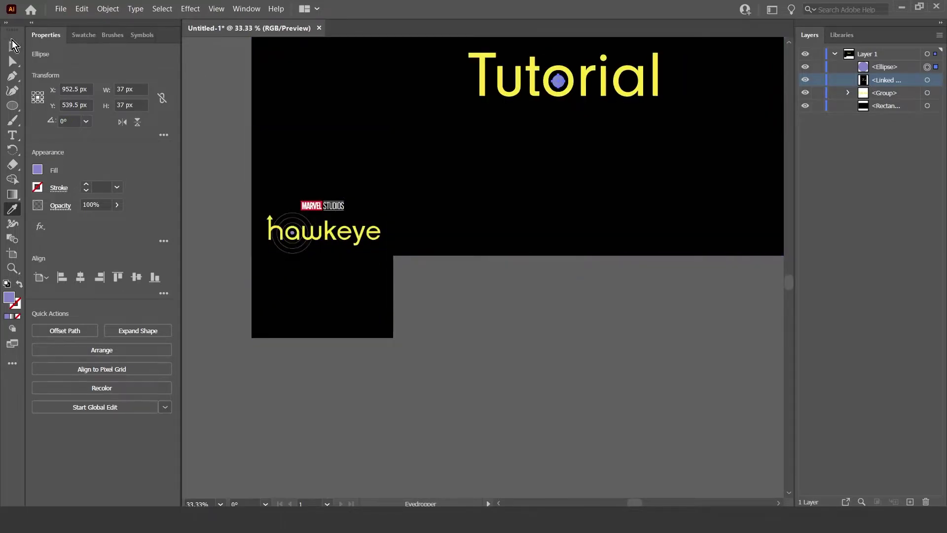
Shrink the purple dot from 37 to 34 px and recentre it in the 'o'.
left_click(14, 46)
left_click(523, 322)
scroll(649, 195, "up", 2)
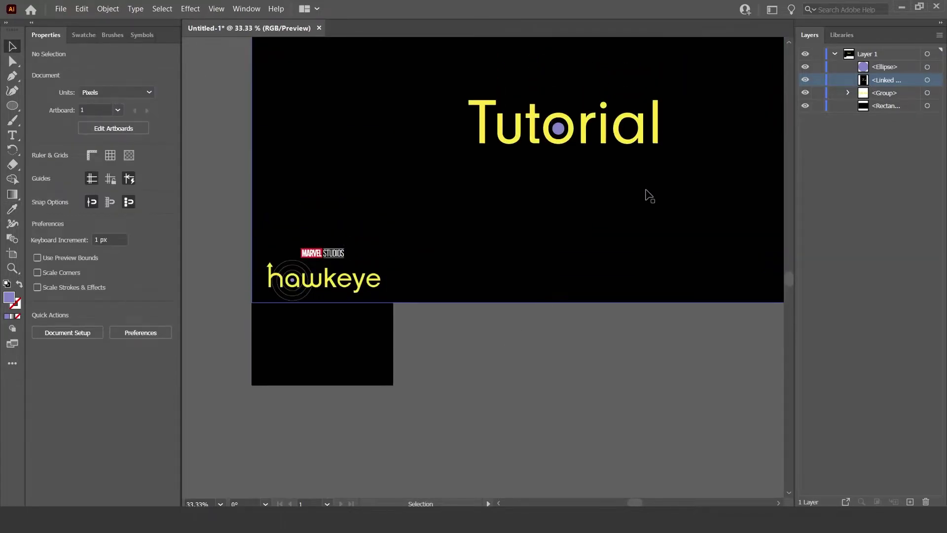
scroll(661, 123, "up", 3)
left_click(351, 158)
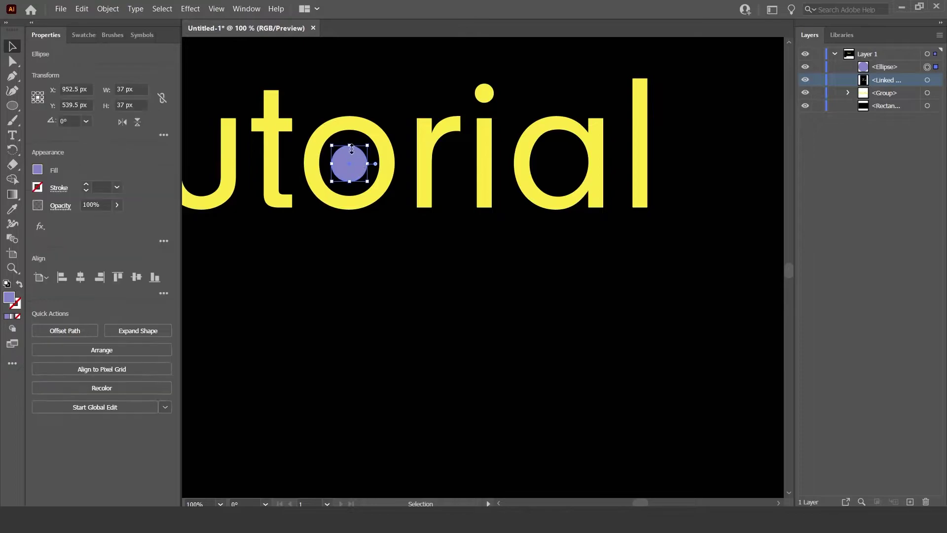
left_click_drag(351, 145, 352, 153)
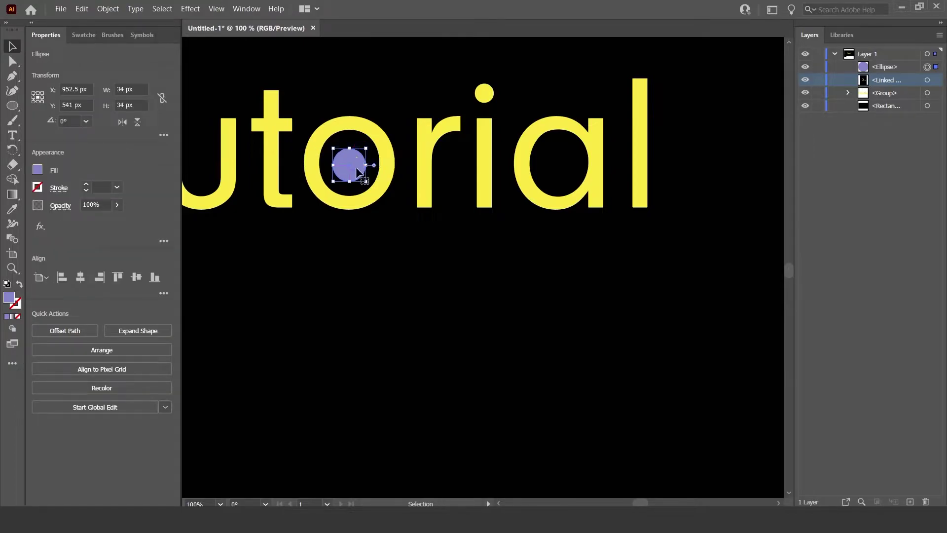
left_click_drag(357, 171, 357, 169)
left_click(390, 267)
scroll(389, 267, "down", 6)
scroll(262, 361, "up", 2)
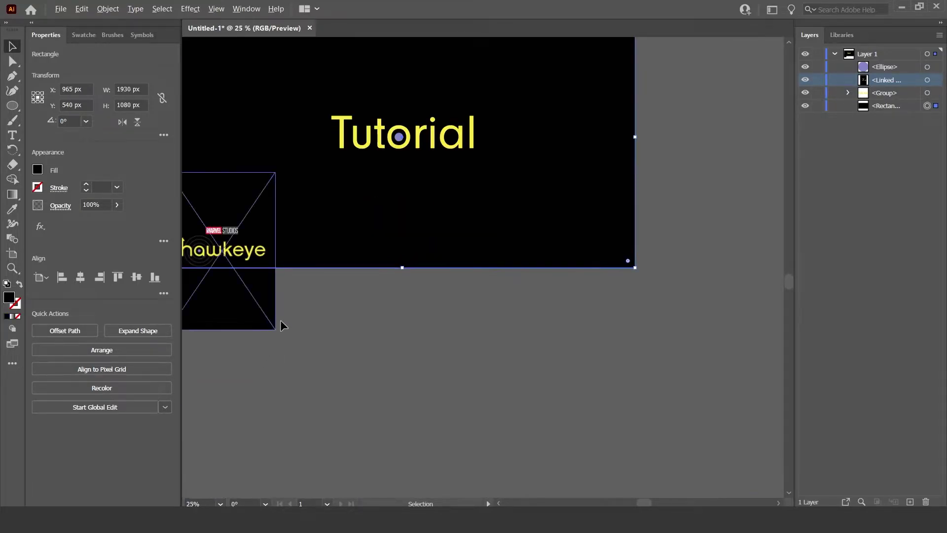
Shrink the purple dot further to 29 px and recentre it inside the 'o'.
left_click(323, 318)
scroll(309, 242, "up", 3)
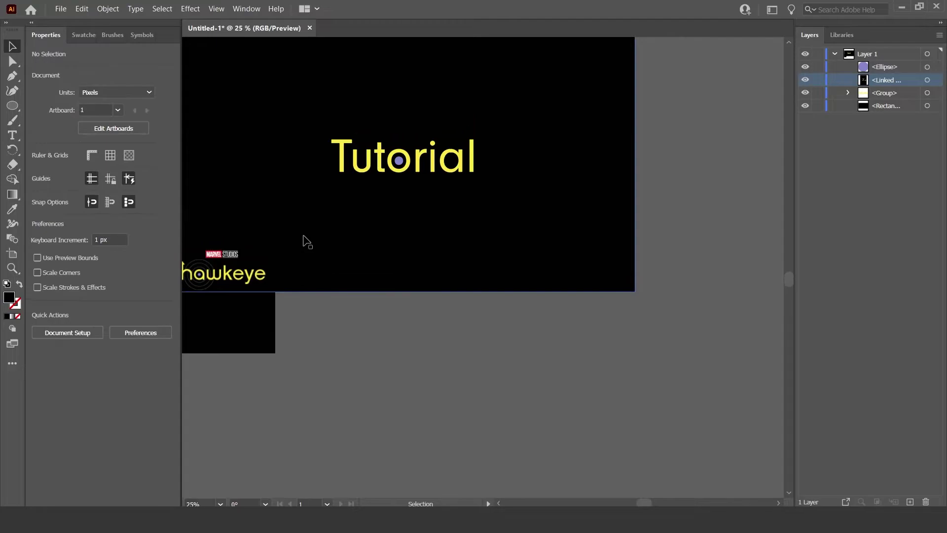
scroll(400, 196, "up", 7)
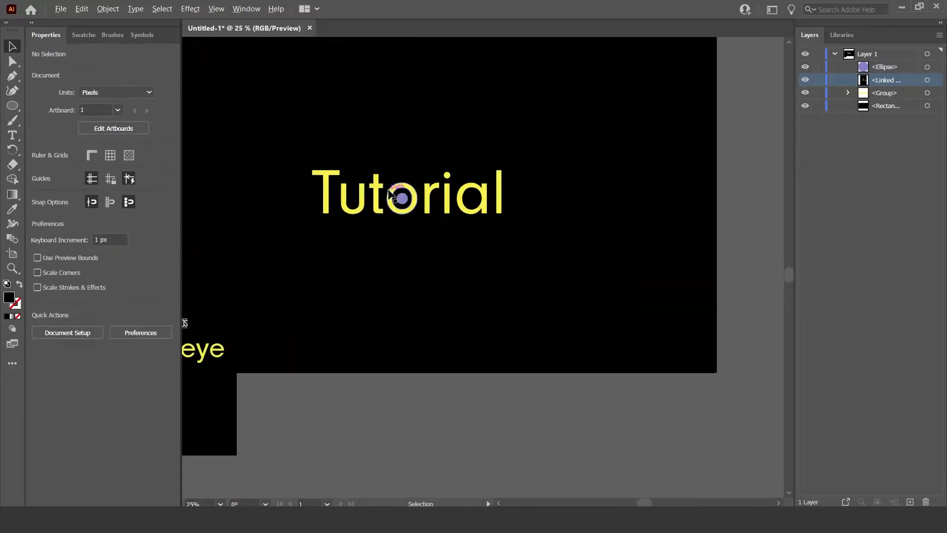
left_click(429, 215)
left_click_drag(421, 185, 434, 206)
left_click_drag(436, 240, 433, 233)
left_click(463, 396)
scroll(462, 395, "down", 6)
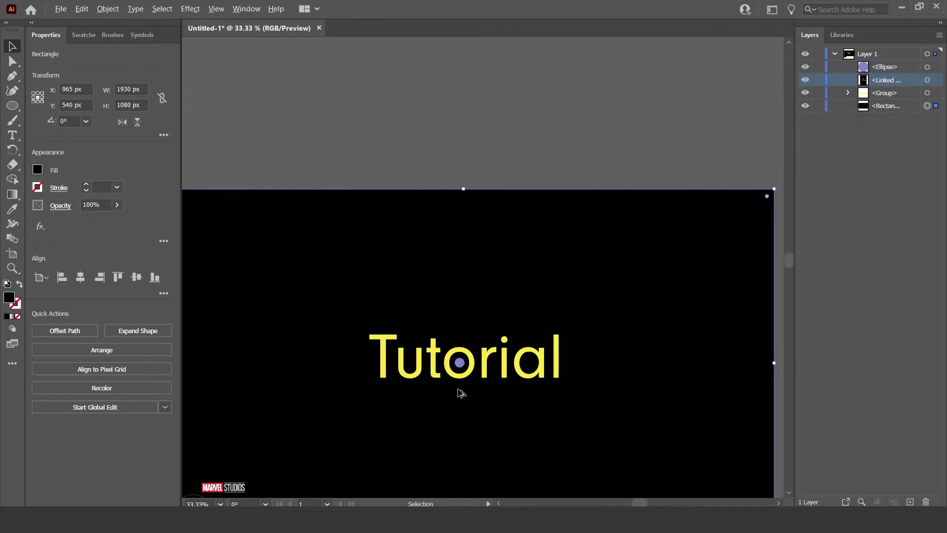
scroll(461, 390, "down", 2)
scroll(454, 367, "down", 1)
left_click(232, 434)
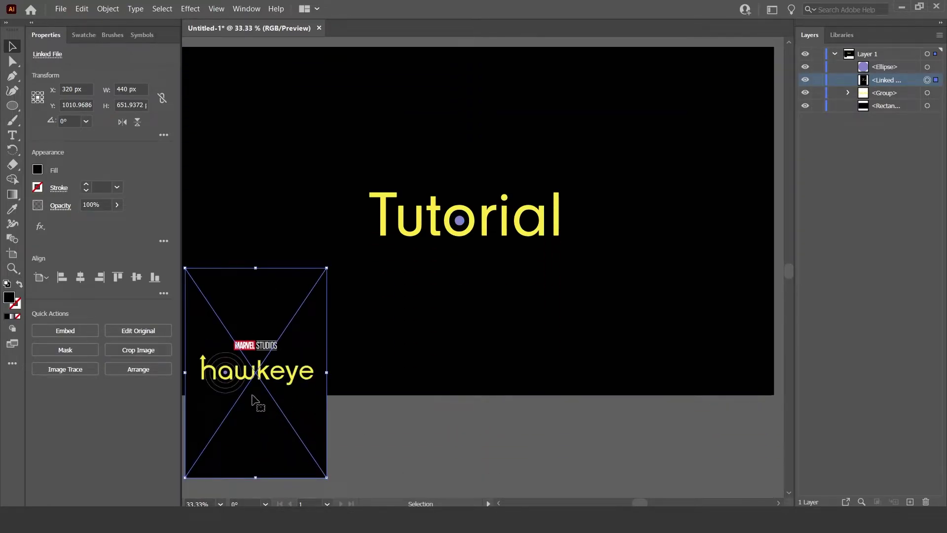
scroll(251, 395, "up", 5)
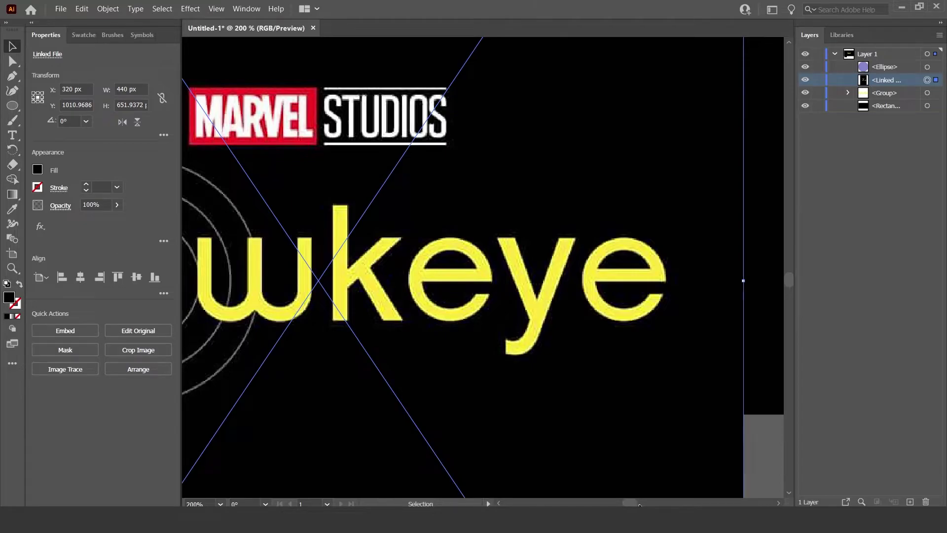
left_click_drag(639, 504, 637, 504)
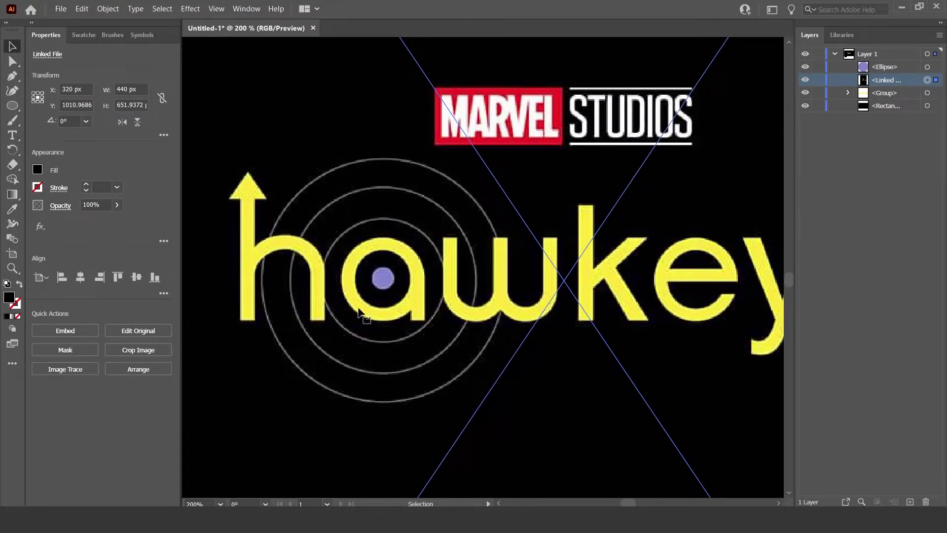
scroll(573, 166, "down", 4)
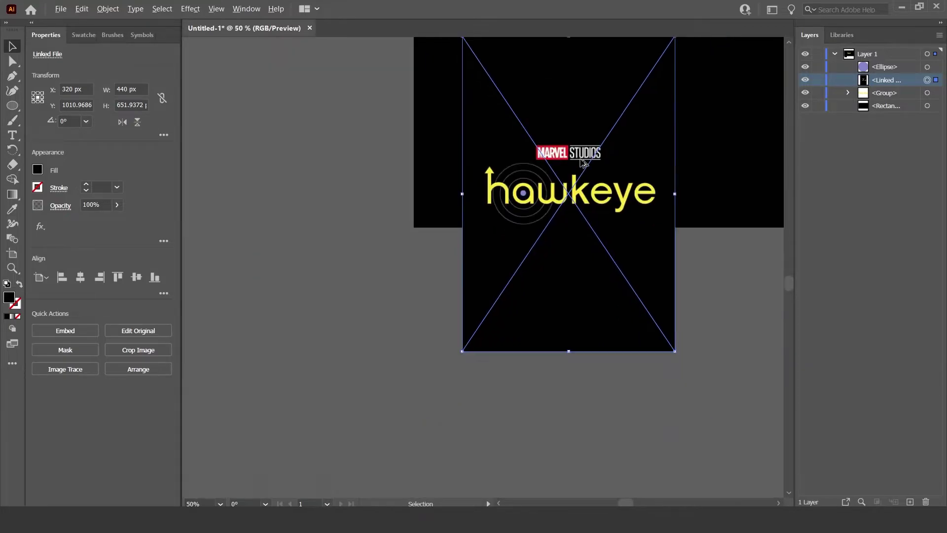
scroll(765, 116, "up", 5)
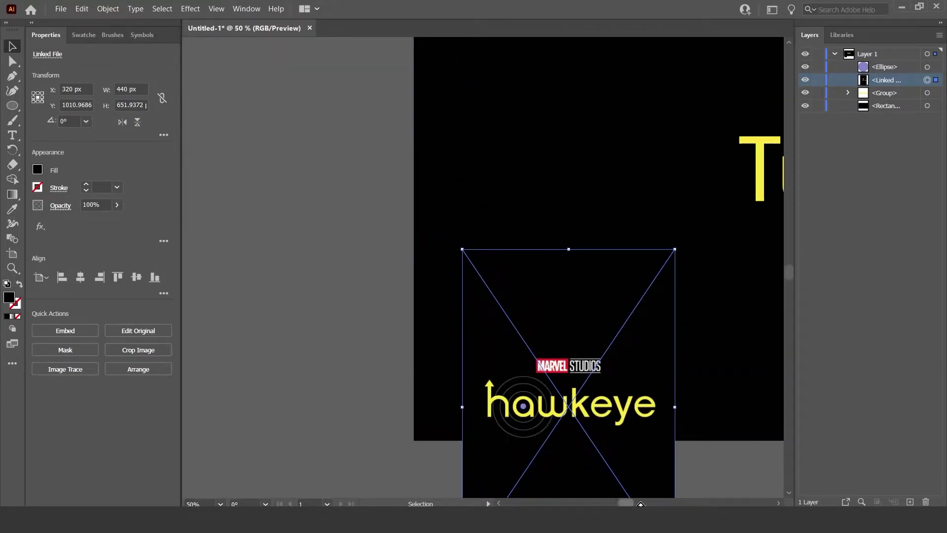
scroll(779, 501, "right", 5)
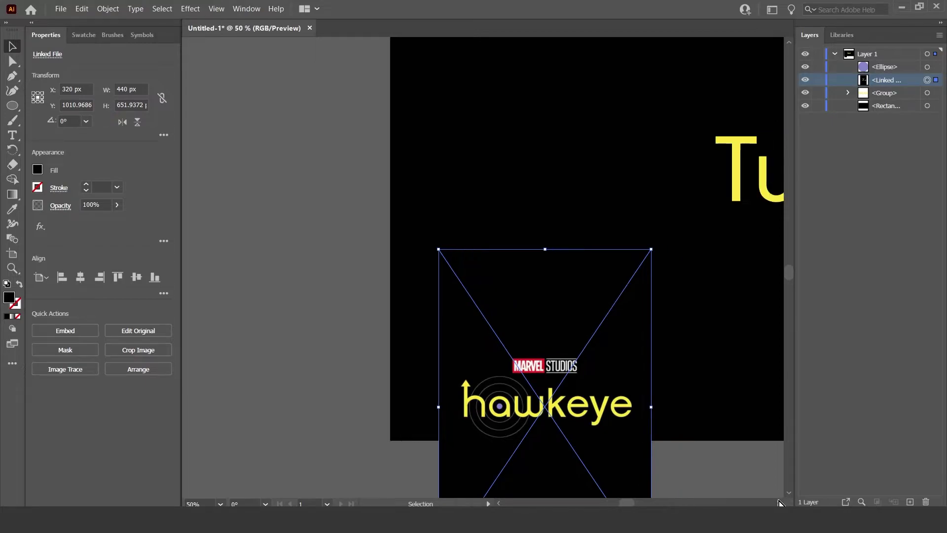
scroll(780, 501, "right", 10)
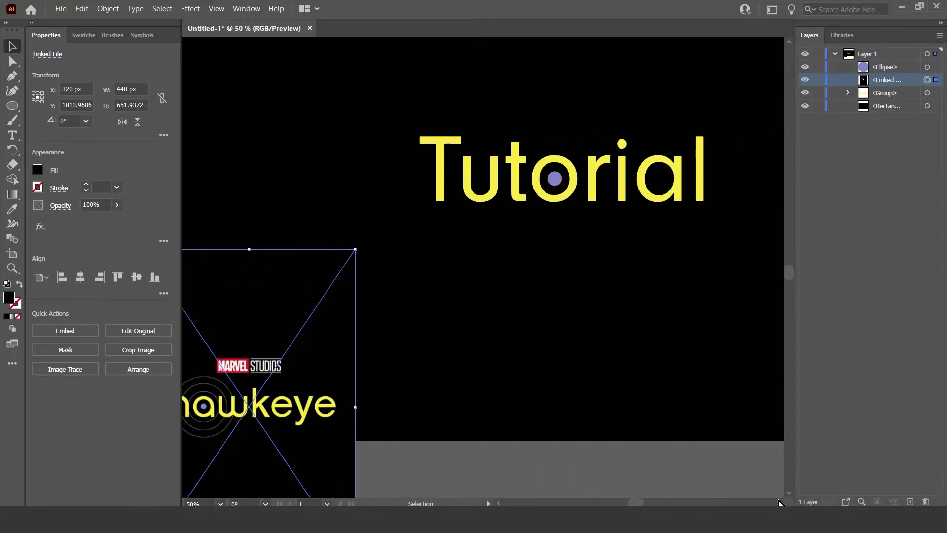
Draw a 147 px circle around Tutorial's 'o' and centre it on the purple dot.
left_click(13, 106)
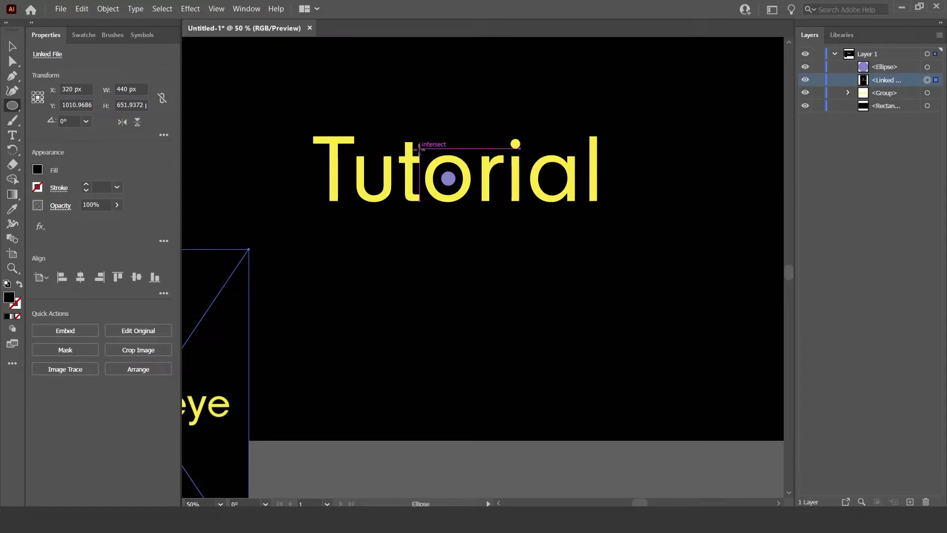
left_click_drag(419, 148, 491, 221)
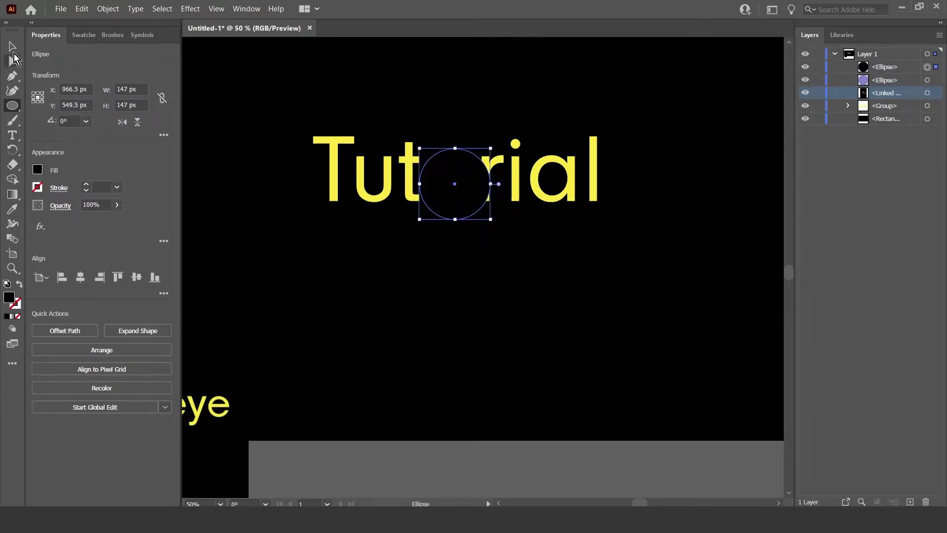
left_click(13, 51)
mouse_move(469, 187)
left_mouse_down()
mouse_move(459, 220)
mouse_move(461, 182)
left_mouse_up()
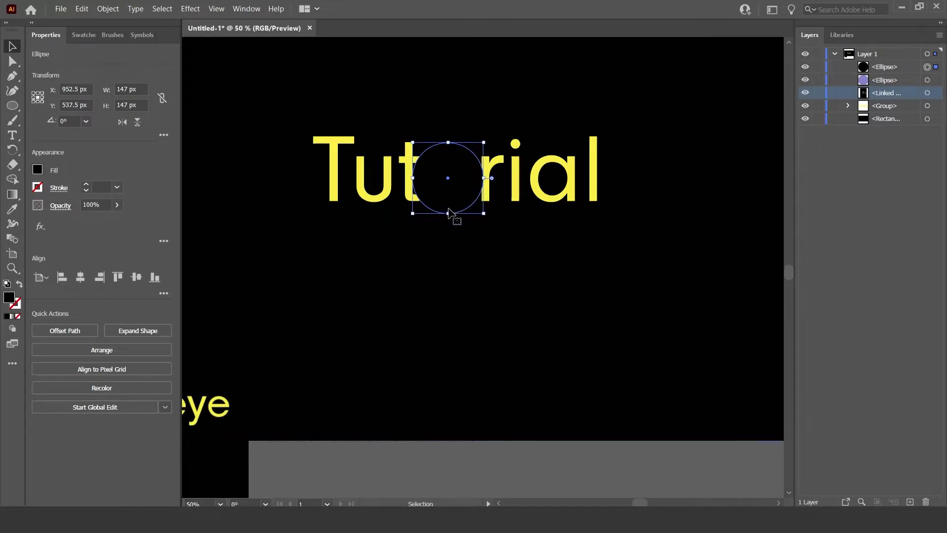
Set the circle's fill to None and give it a 2 pt light grey stroke.
left_click(37, 170)
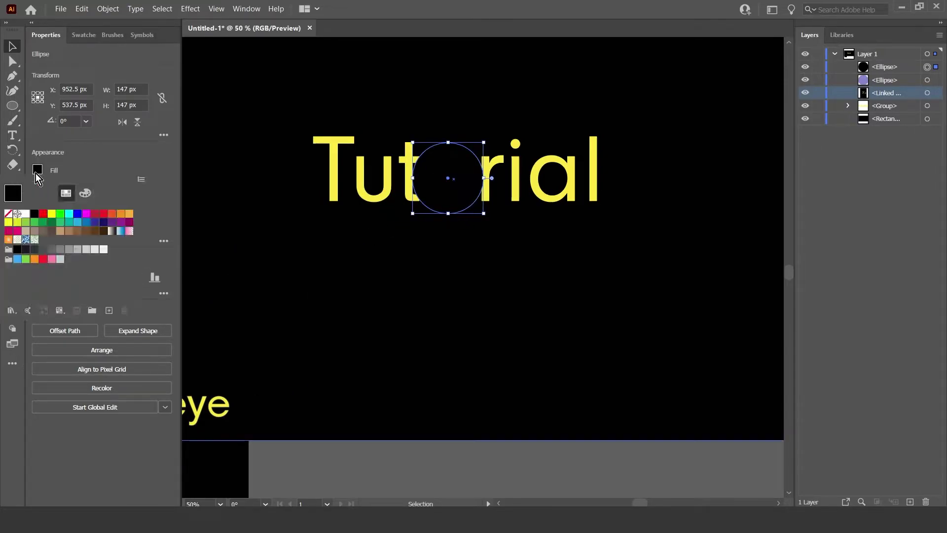
left_click(9, 213)
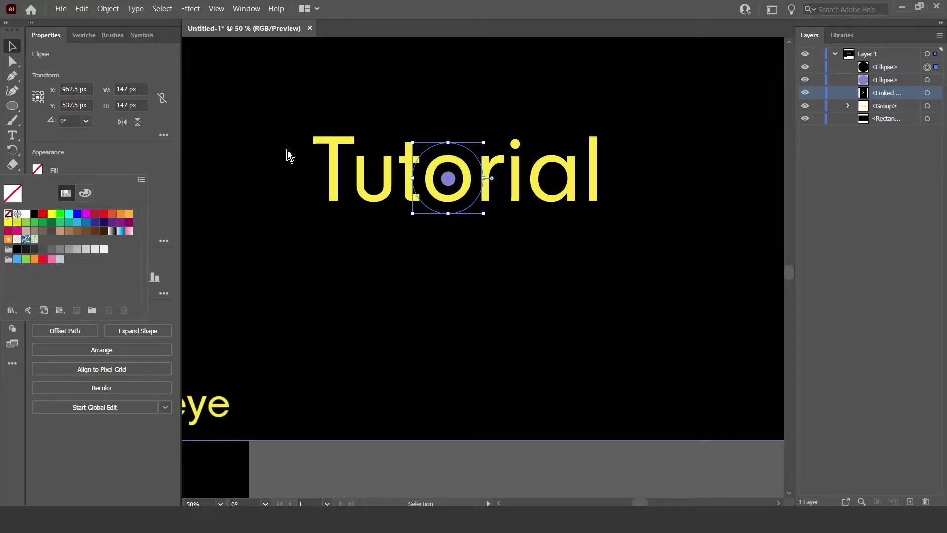
left_click(118, 159)
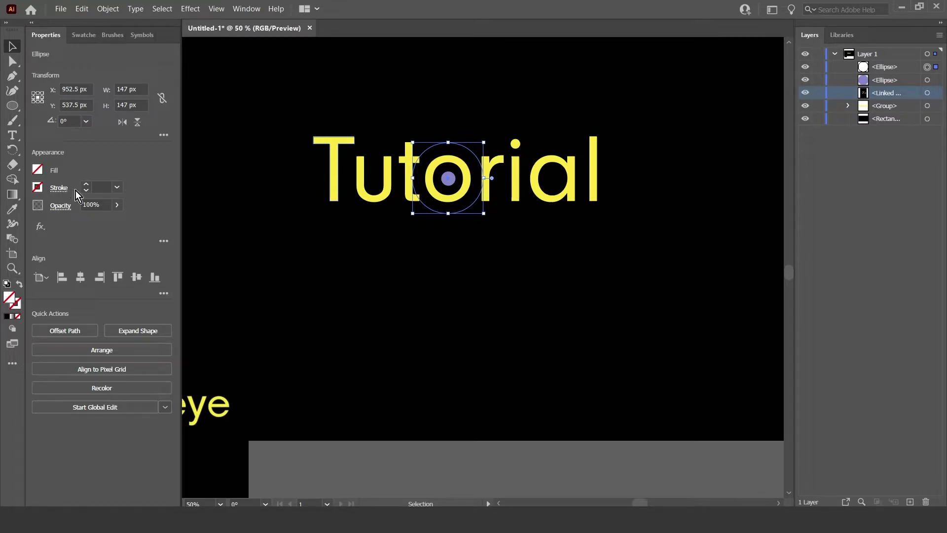
left_click(86, 185)
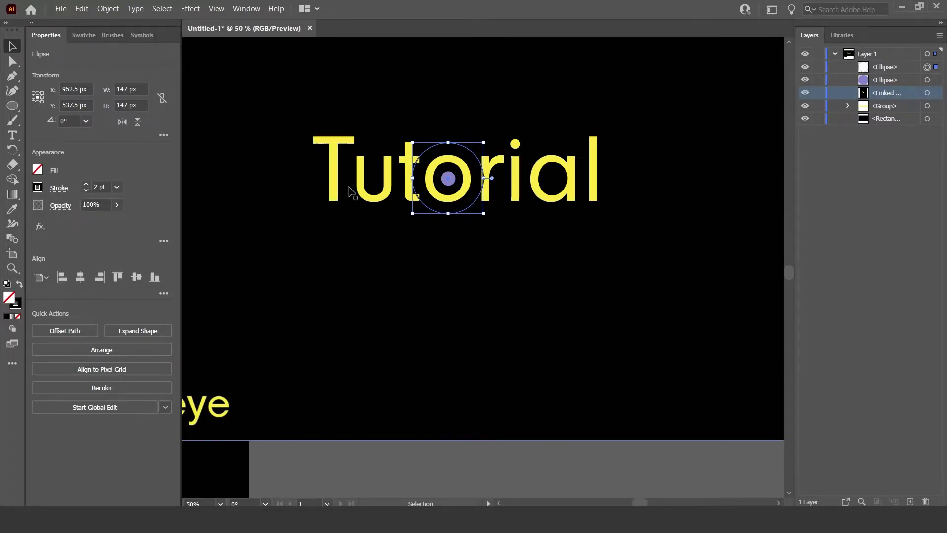
left_click(39, 188)
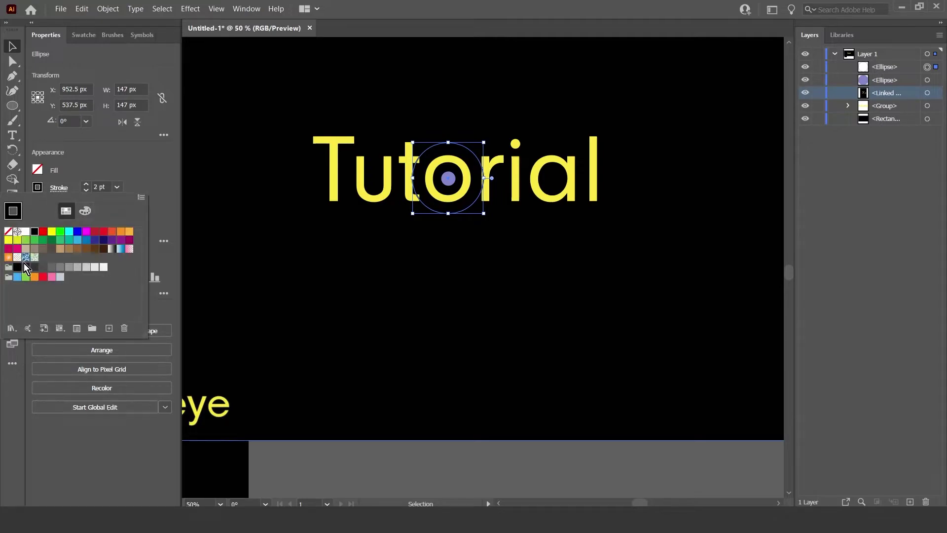
left_click(60, 267)
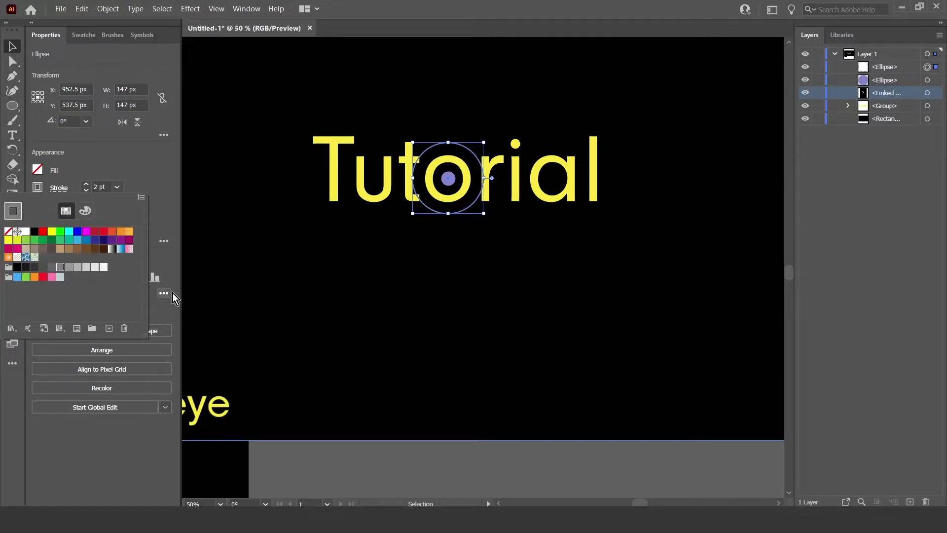
left_click(335, 462)
scroll(370, 464, "down", 1)
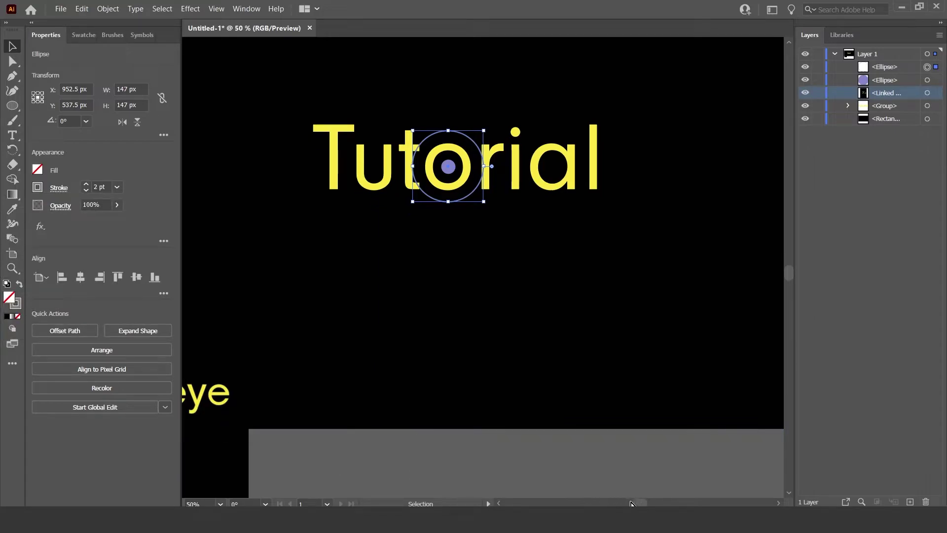
Scale the grey ring down from 147 to 121 px around the purple dot.
left_click_drag(639, 504, 634, 503)
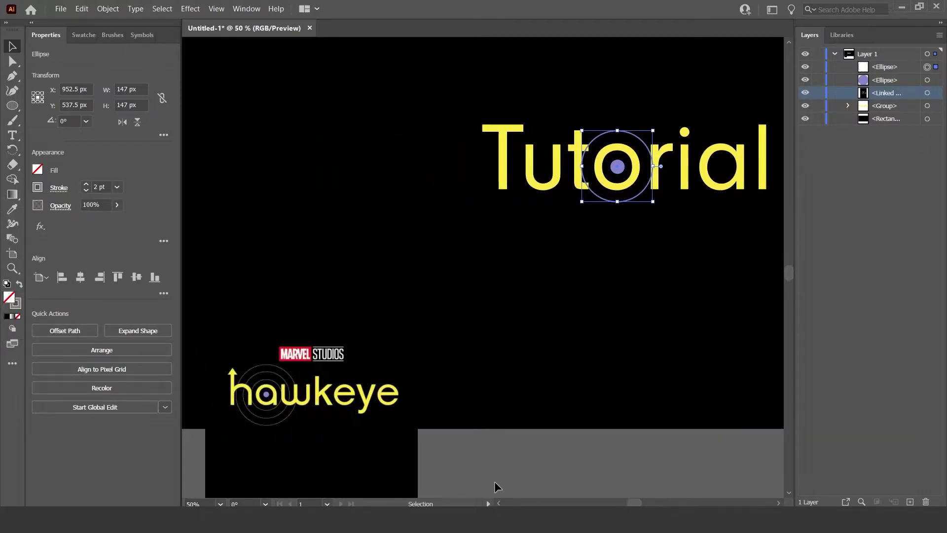
left_click(574, 303)
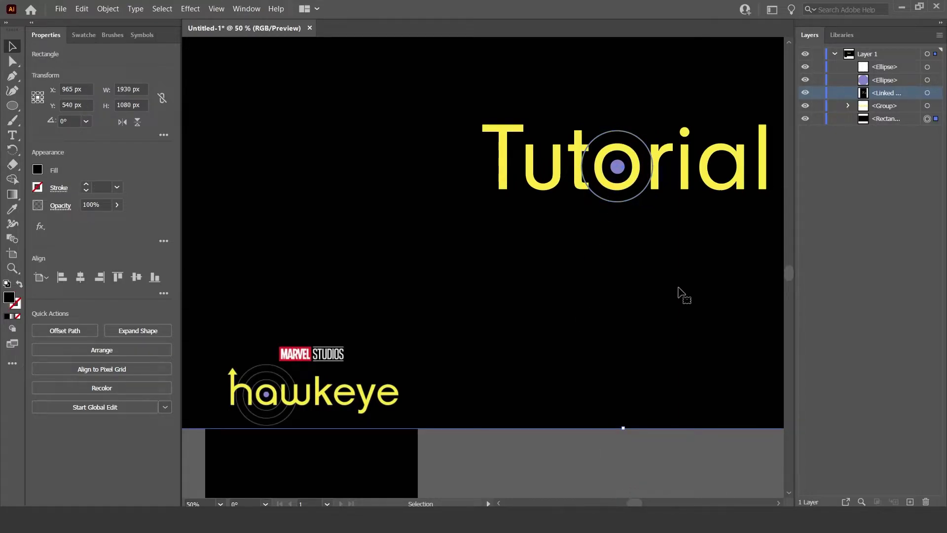
scroll(697, 253, "up", 1)
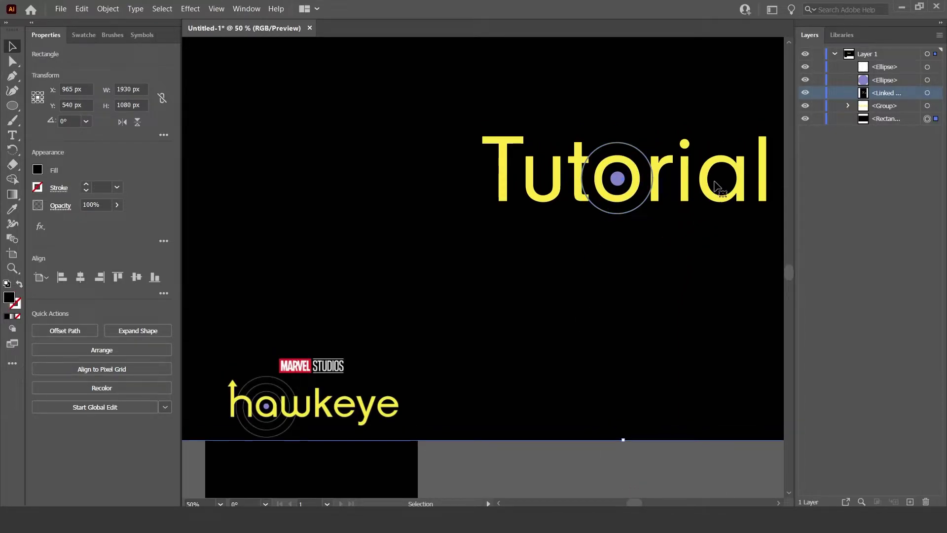
left_click(618, 143)
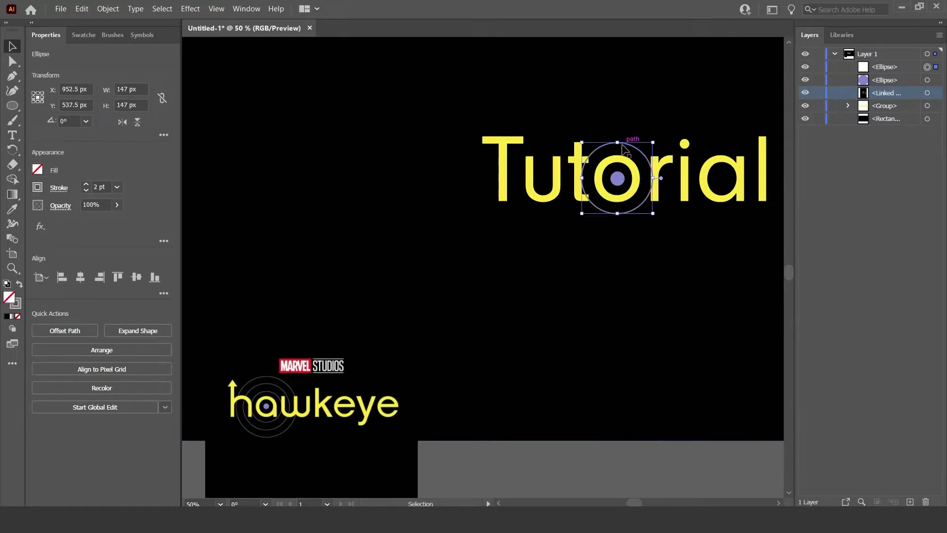
left_click_drag(618, 143, 642, 165)
key("ctrl+=")
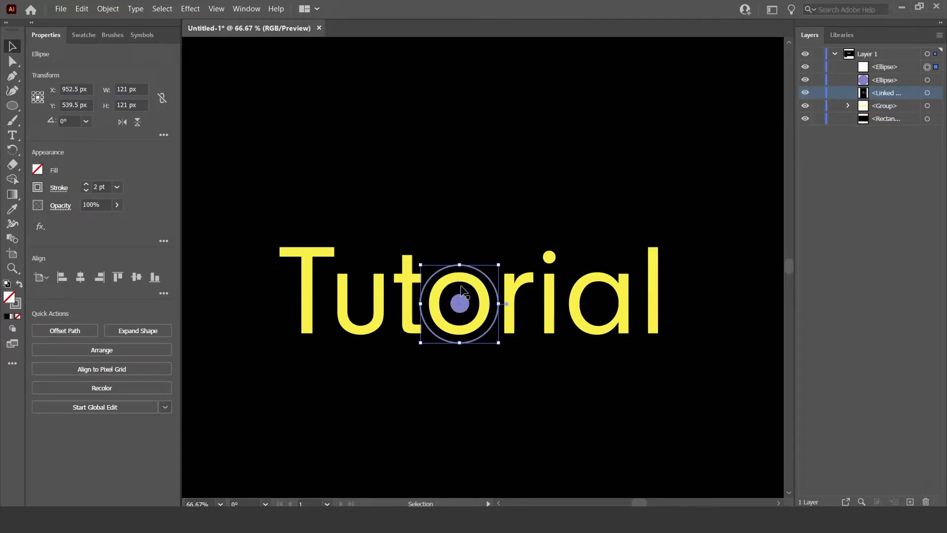
Paste a copy of the ring onto the original and enlarge it to 160 px.
key("ctrl+=")
key("ctrl+=")
key("ctrl+=")
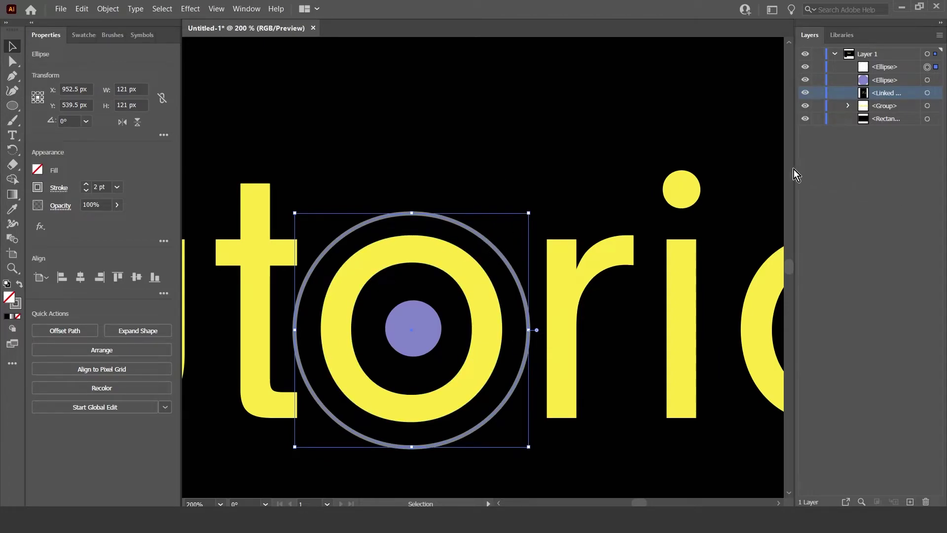
key("ctrl+v")
left_click_drag(519, 160, 437, 190)
key("ctrl+0")
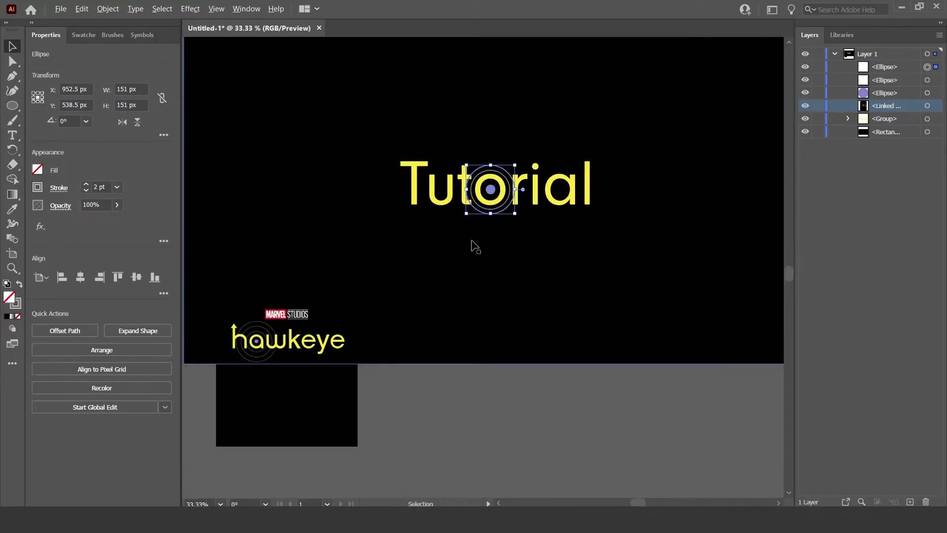
key("ctrl+1")
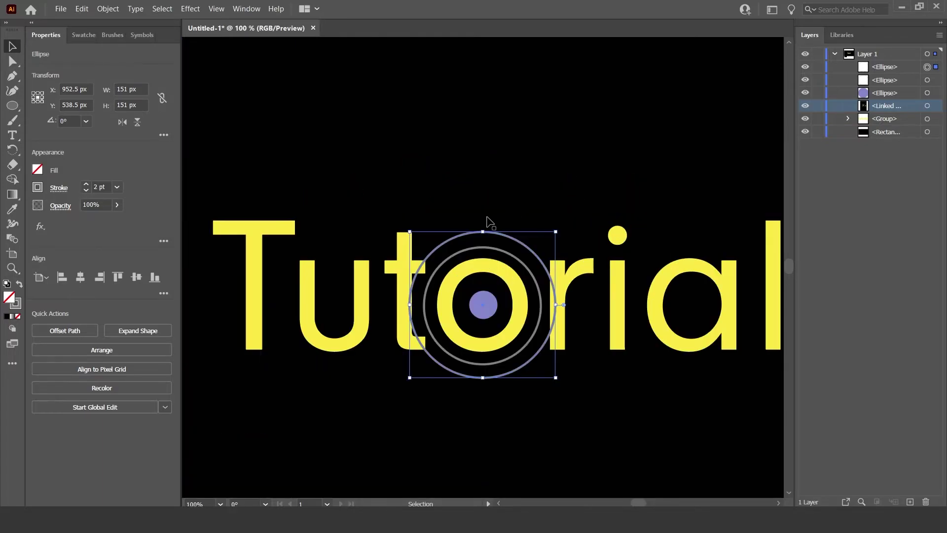
left_click_drag(481, 230, 514, 237, "shift")
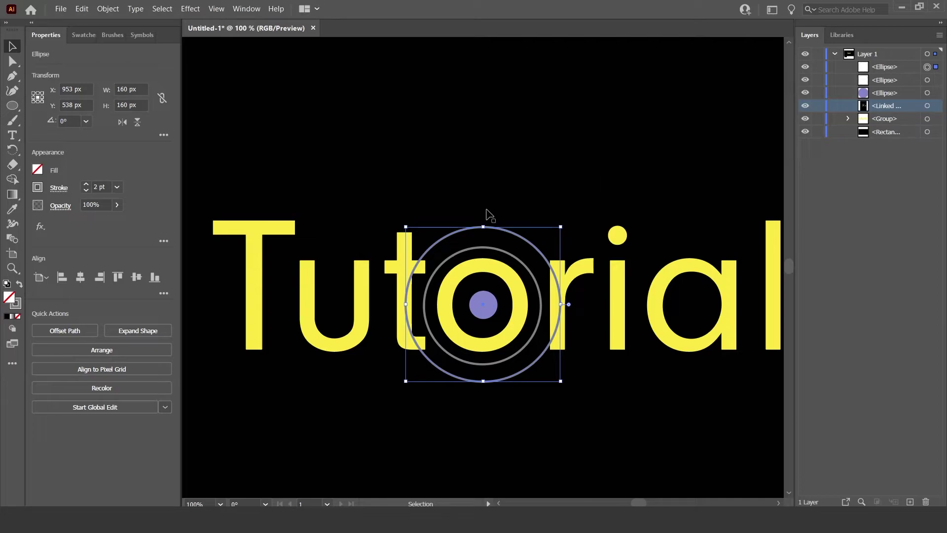
Duplicate the outer grey ring with an Alt-drag copy.
key("a")
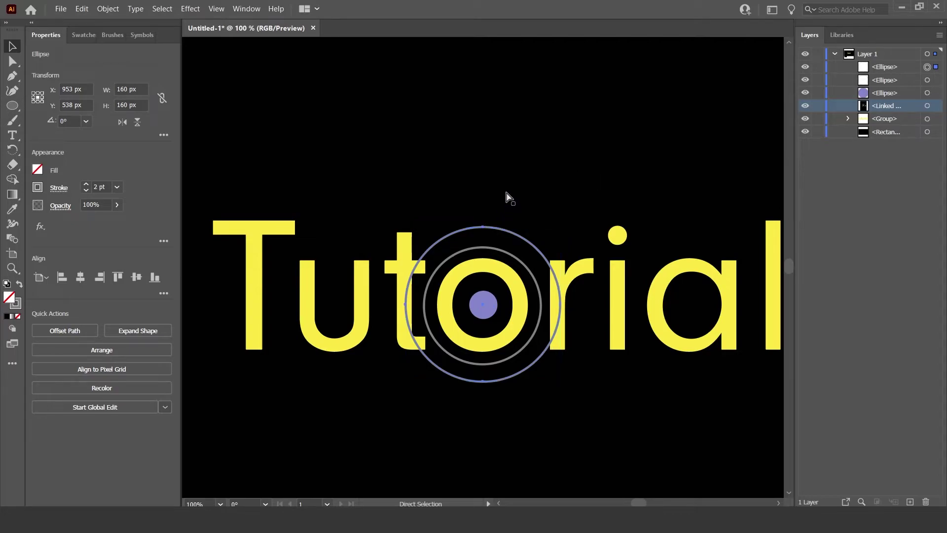
key("v")
mouse_move(495, 232)
left_mouse_down()
mouse_move(496, 195)
mouse_move(499, 232)
mouse_move(484, 221)
mouse_move(486, 196)
mouse_move(506, 205)
mouse_move(505, 219)
left_mouse_up()
left_click(545, 158)
Scale the copied ring to about 213 px so it surrounds the other two rings.
key("ctrl+minus")
key("ctrl+minus")
key("ctrl+minus")
key("ctrl+minus")
scroll(328, 397, "up", 3)
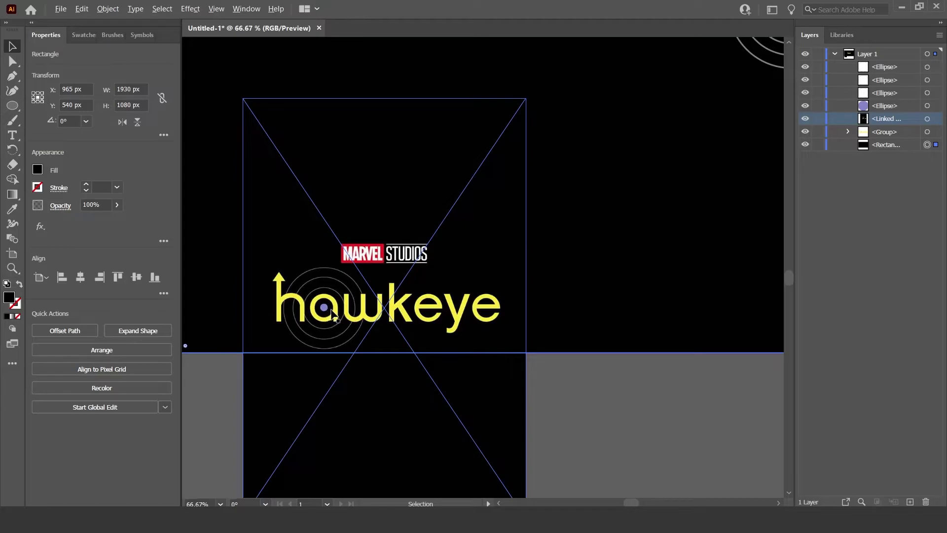
scroll(504, 266, "down", 3)
scroll(656, 127, "up", 4)
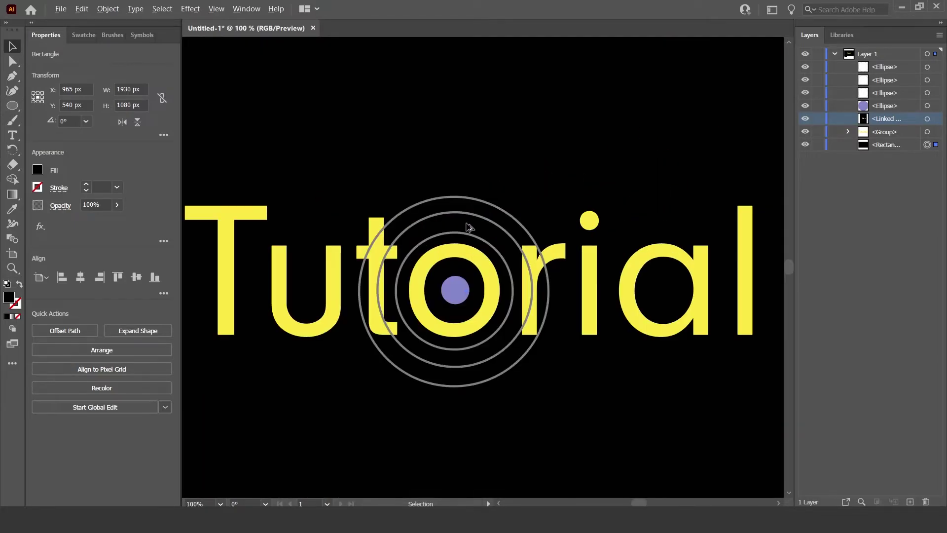
left_click(449, 201)
left_click_drag(456, 196, 473, 214)
left_click(618, 148)
scroll(591, 179, "down", 2)
scroll(524, 291, "down", 1)
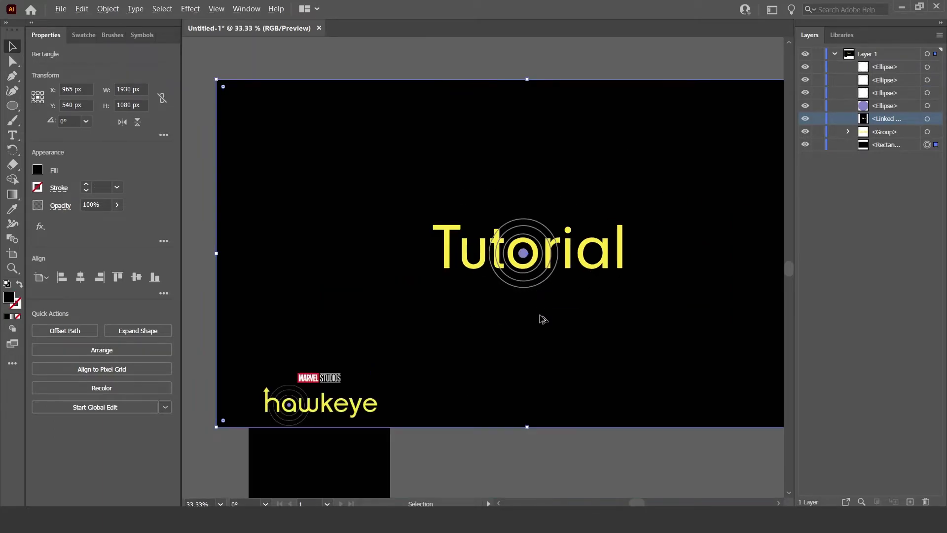
scroll(547, 308, "up", 1)
scroll(545, 306, "up", 2)
scroll(514, 187, "up", 1)
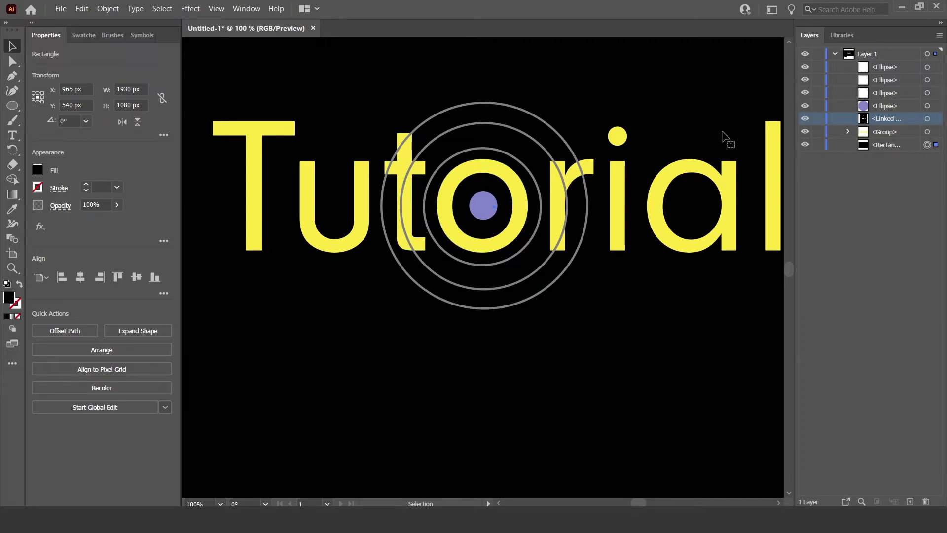
Select the three ring Ellipse rows in Layers and drag them lower in the stack.
left_click(890, 72)
left_click(890, 95, "shift")
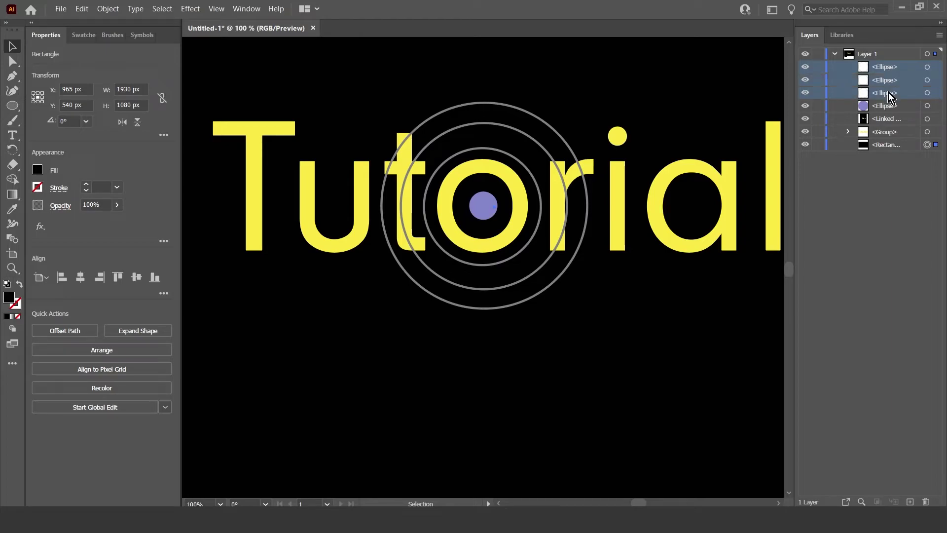
left_click_drag(892, 96, 893, 129)
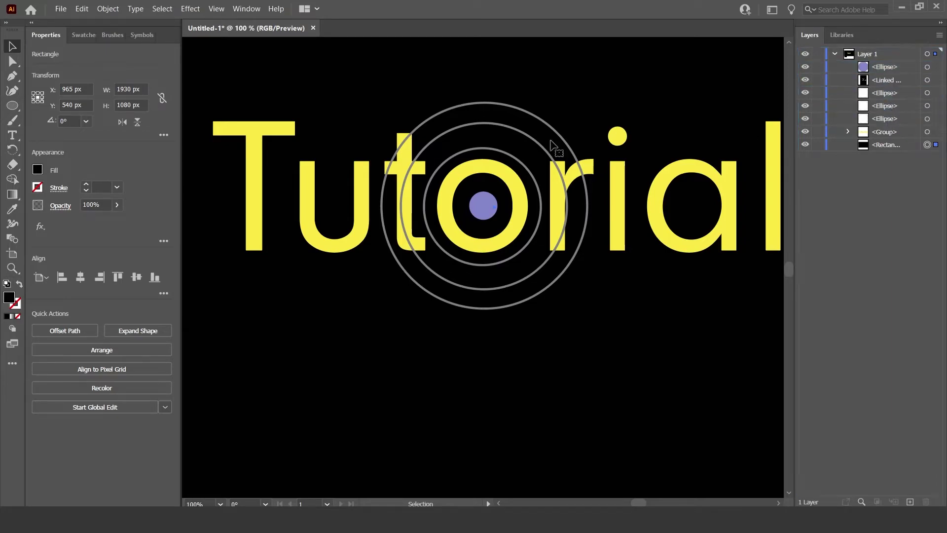
Drop the three rings below the Group text row so the letters overlap them.
left_click(888, 94)
left_click(885, 120, "shift")
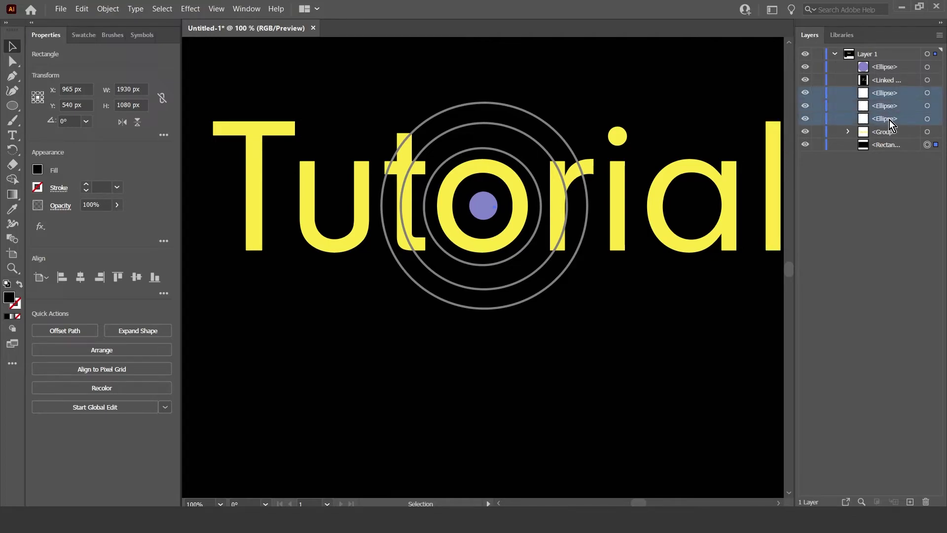
left_click_drag(891, 124, 887, 140)
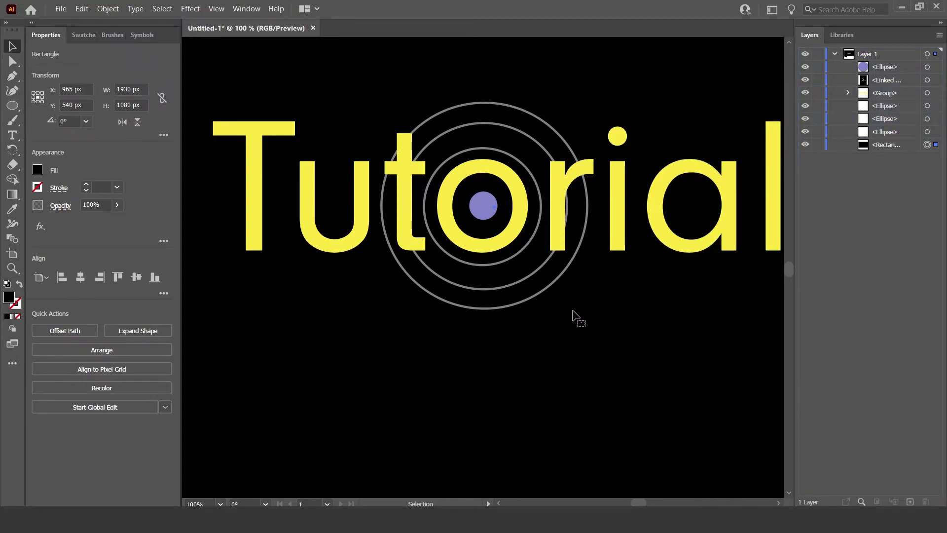
scroll(475, 121, "up", 1)
scroll(473, 123, "down", 4)
scroll(296, 299, "up", 3)
scroll(247, 302, "up", 4)
scroll(358, 247, "down", 4)
scroll(639, 116, "up", 2)
scroll(660, 111, "up", 2)
scroll(474, 186, "up", 2)
scroll(477, 185, "down", 2)
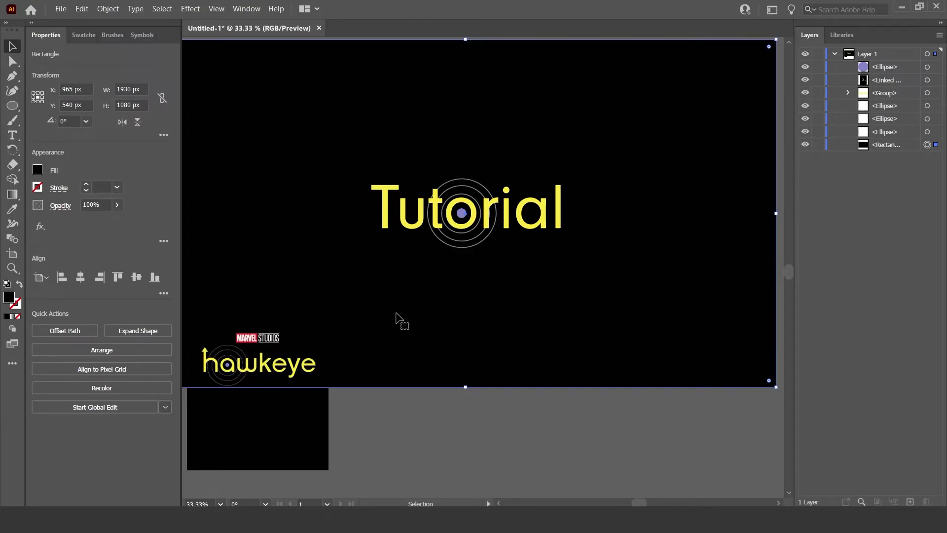
With the Pen tool, start the arrowhead at the l bar's top-left corner and left corner.
scroll(212, 353, "up", 6)
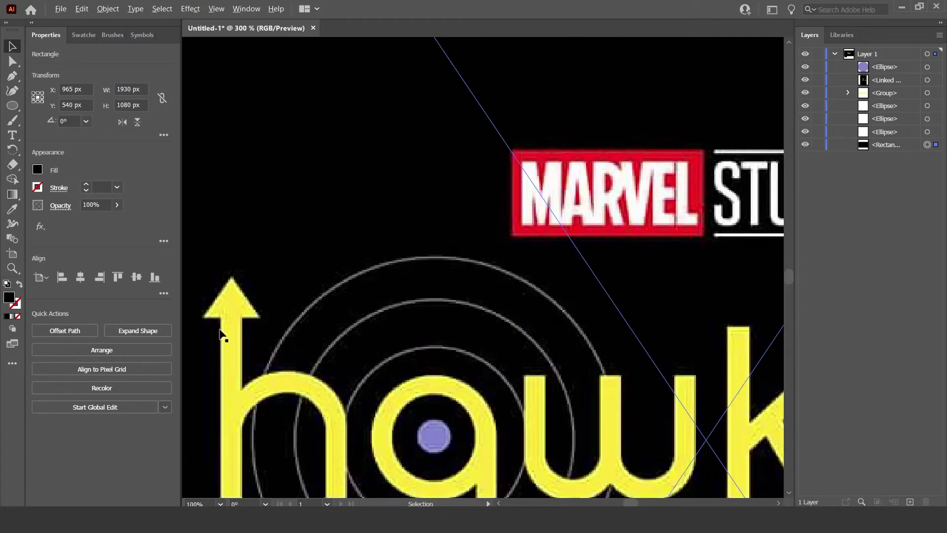
scroll(372, 267, "down", 5)
scroll(613, 178, "up", 2)
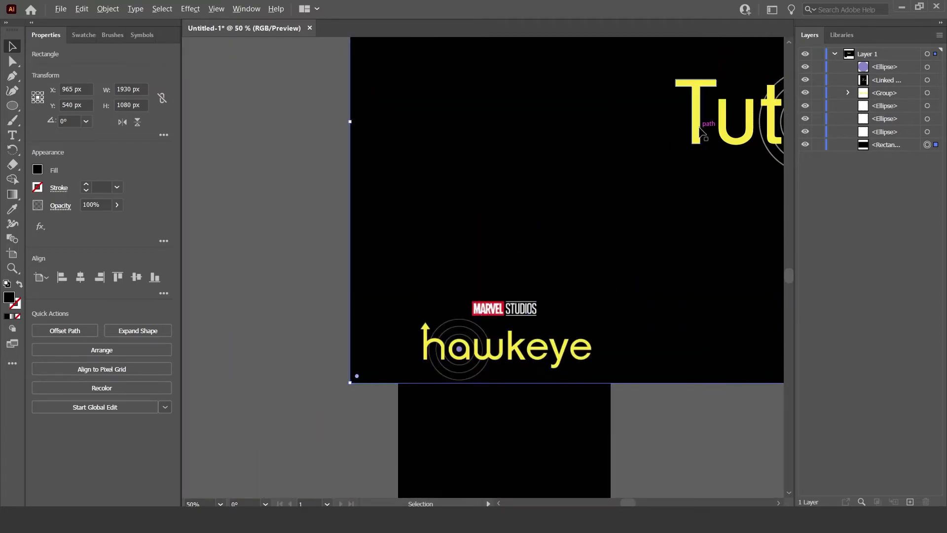
scroll(691, 148, "down", 4)
scroll(777, 122, "up", 5)
scroll(760, 131, "up", 1)
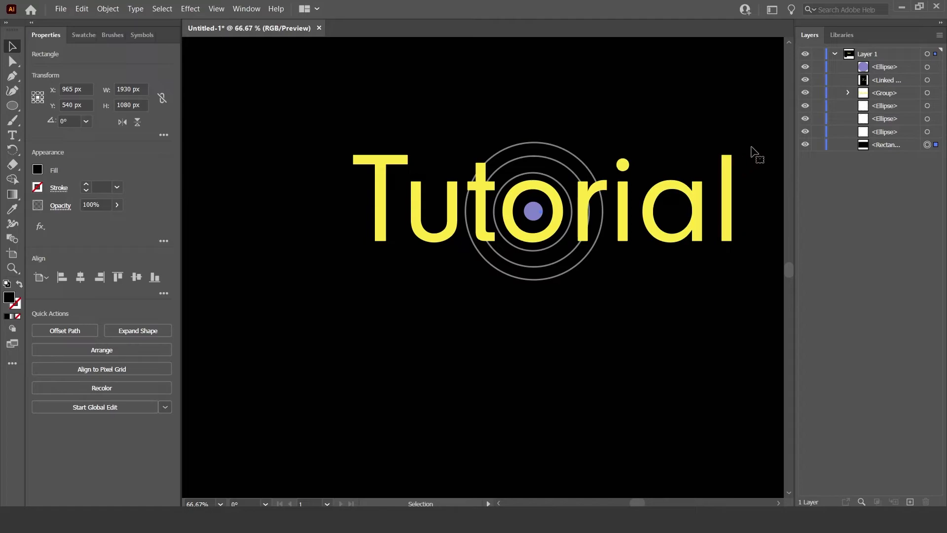
scroll(752, 157, "up", 1)
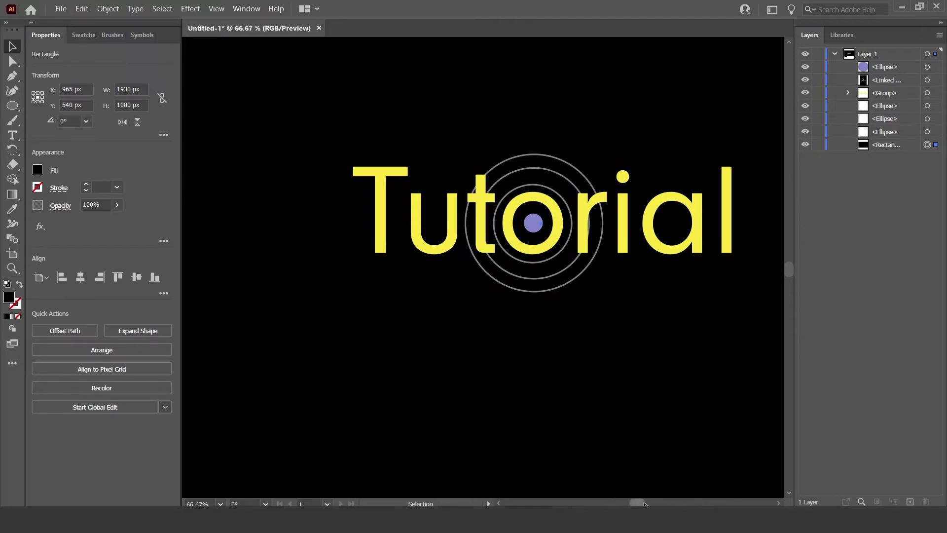
left_click_drag(636, 503, 640, 503)
scroll(555, 143, "up", 5)
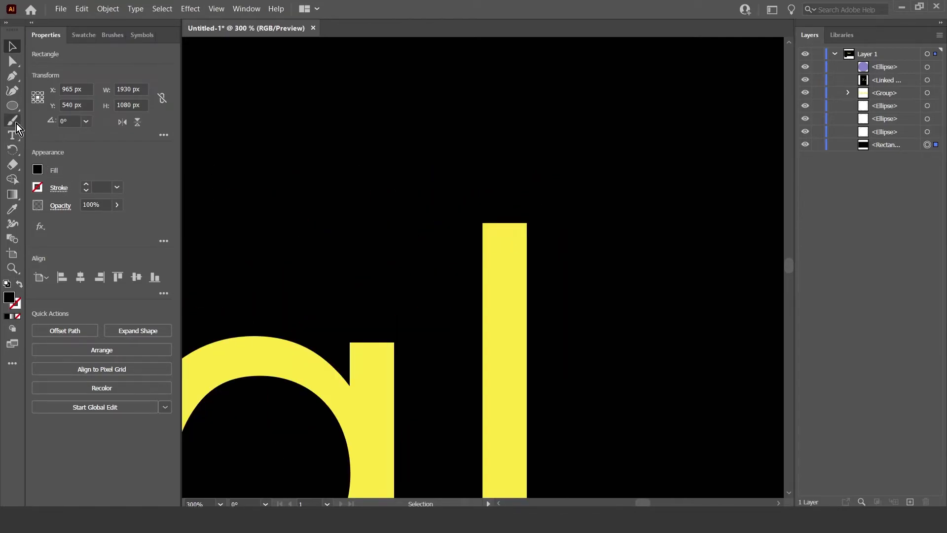
left_click(13, 77)
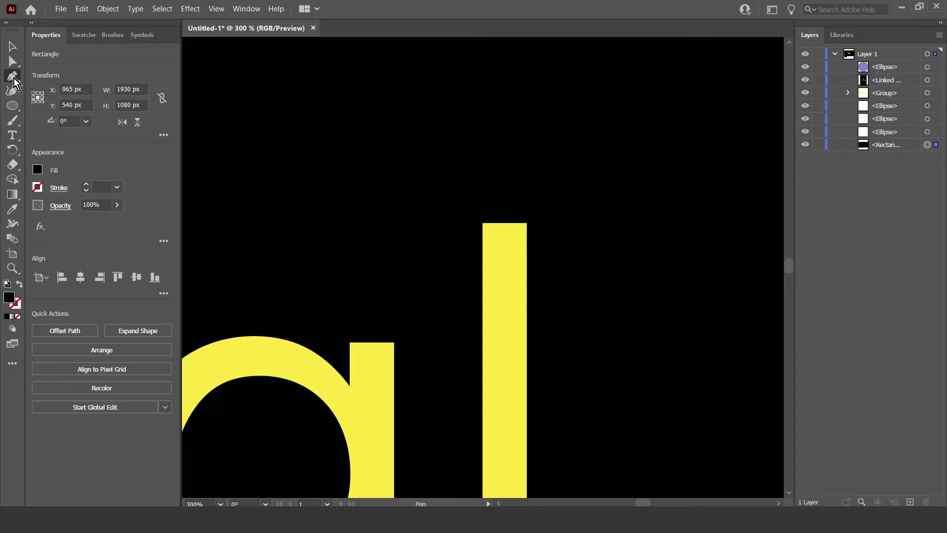
left_click(483, 224)
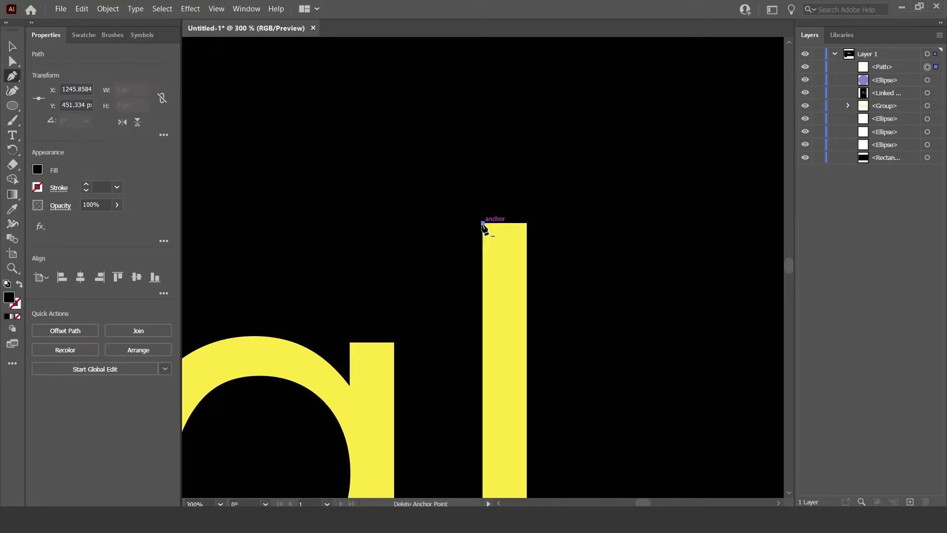
left_click(423, 223)
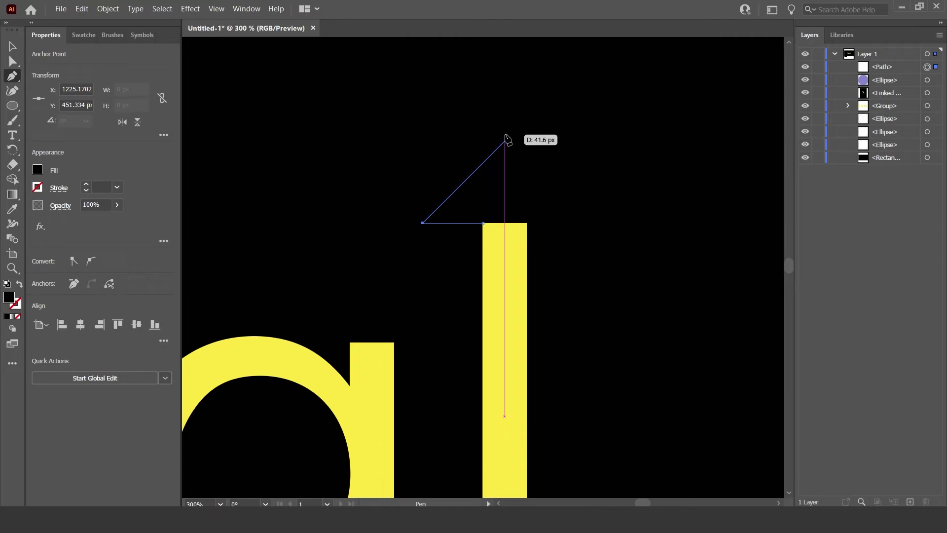
Add the tip and right corner, closing a 58.8 × 29.4 px triangle.
left_click(505, 140)
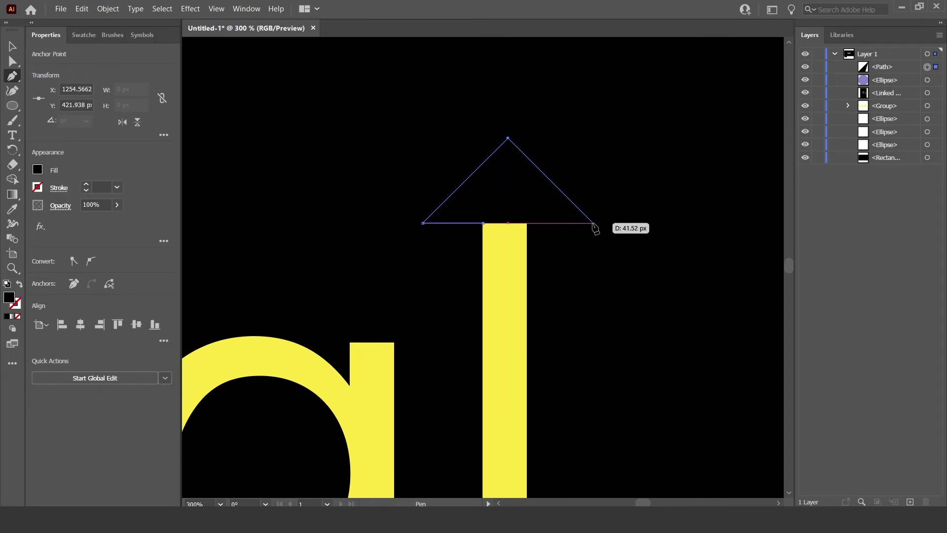
left_click(594, 224)
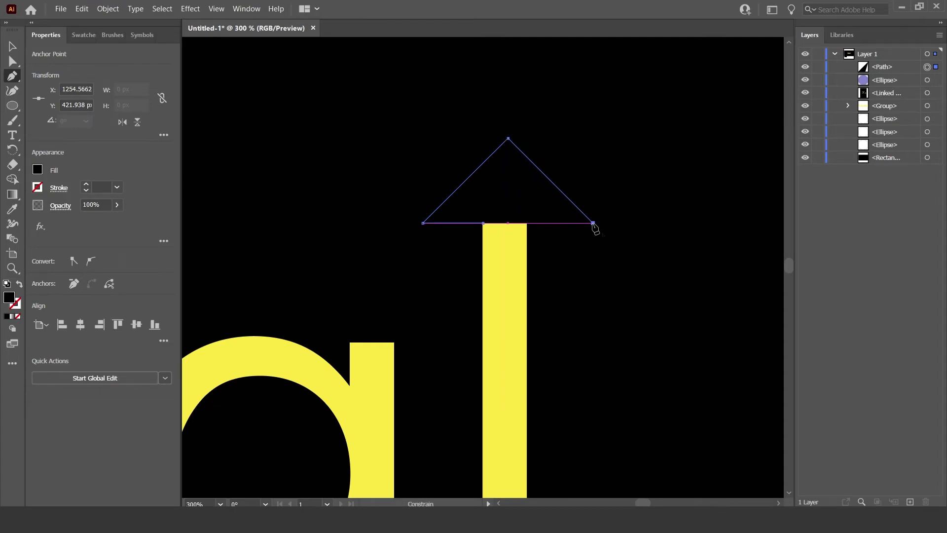
left_click(483, 224)
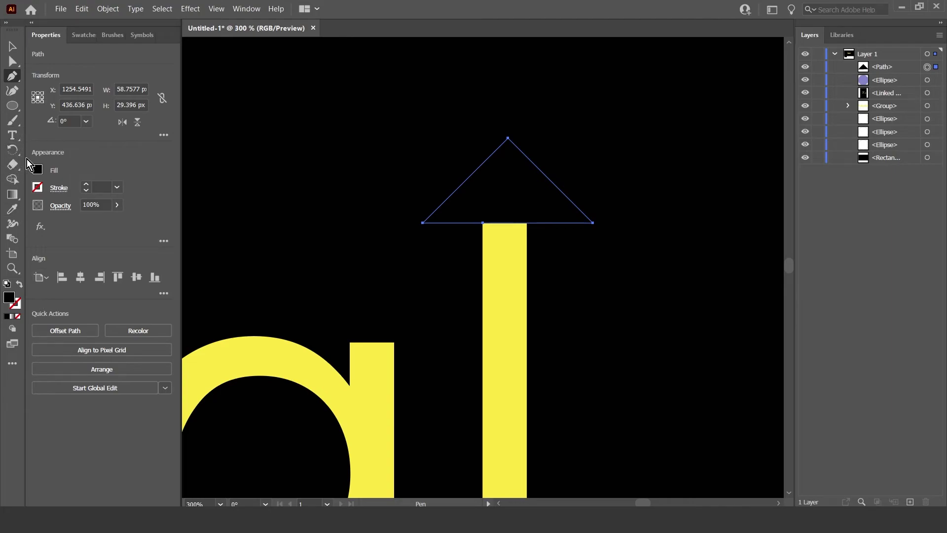
Fill the triangle with the l bar's yellow using the Eyedropper.
left_click(12, 211)
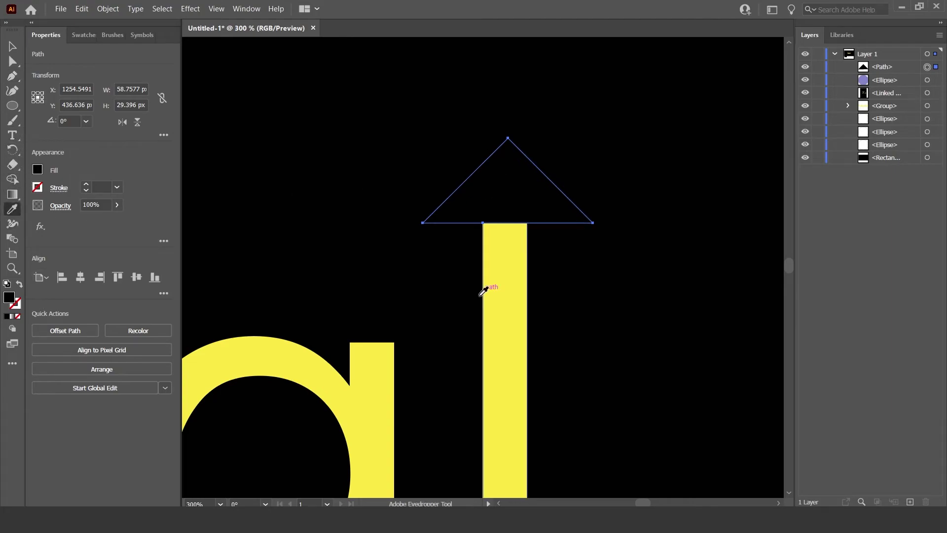
left_click(509, 266)
left_click(10, 47)
left_click(344, 218)
Narrow the triangle to about 46 px wide and centre it over the bar.
scroll(351, 217, "down", 6)
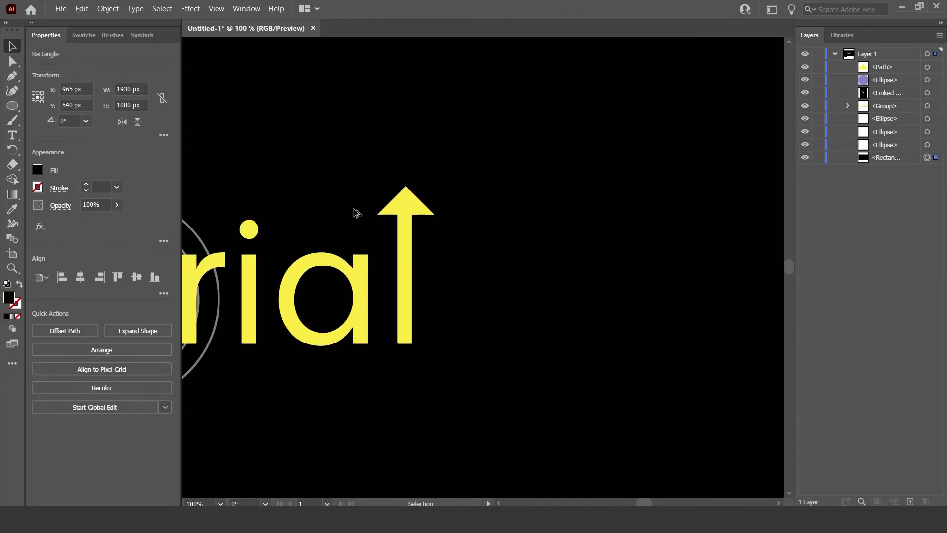
scroll(344, 228, "down", 1)
scroll(303, 274, "up", 2)
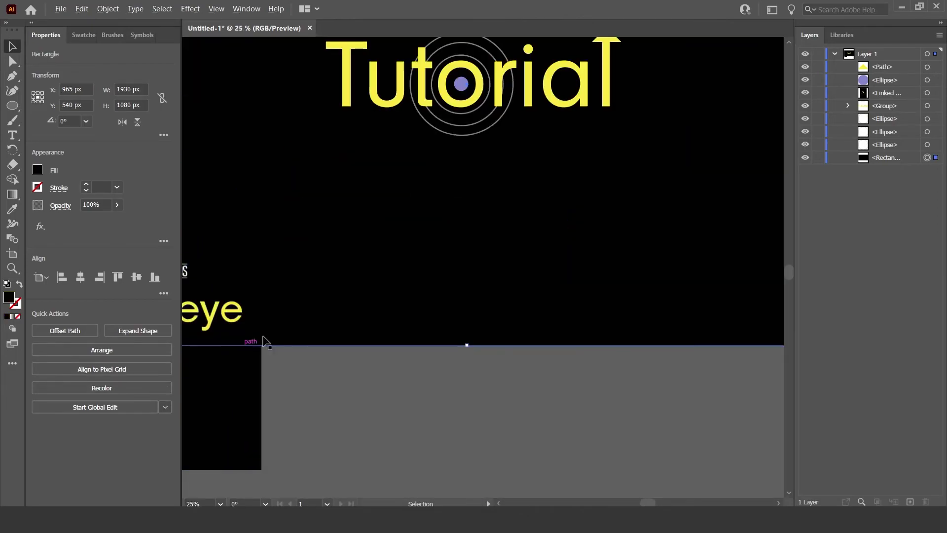
mouse_move(639, 502)
left_mouse_down()
mouse_move(623, 503)
mouse_move(647, 504)
left_mouse_up()
scroll(417, 205, "up", 4)
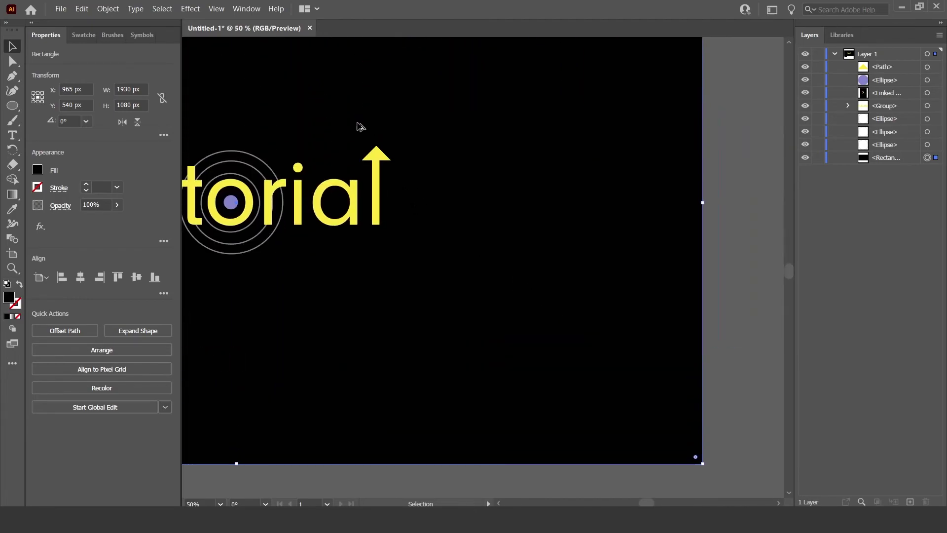
scroll(434, 218, "up", 8)
left_click(370, 238)
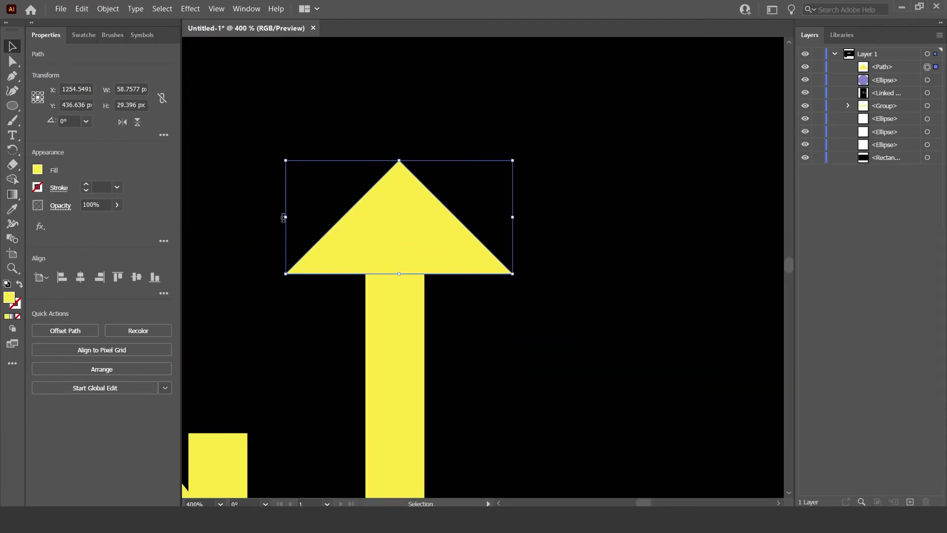
left_click_drag(287, 217, 338, 220)
left_click_drag(436, 223, 413, 225)
left_click(543, 283)
scroll(486, 300, "down", 5)
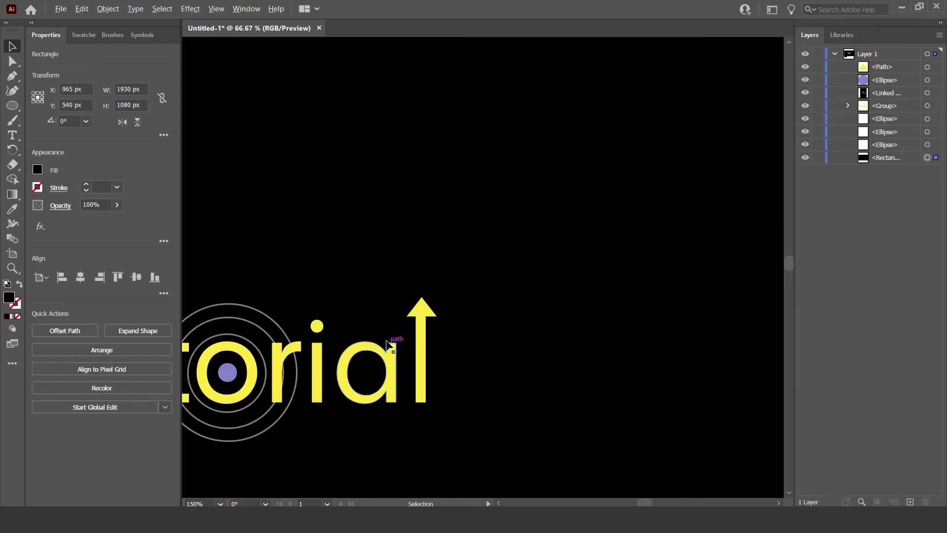
scroll(641, 386, "down", 1)
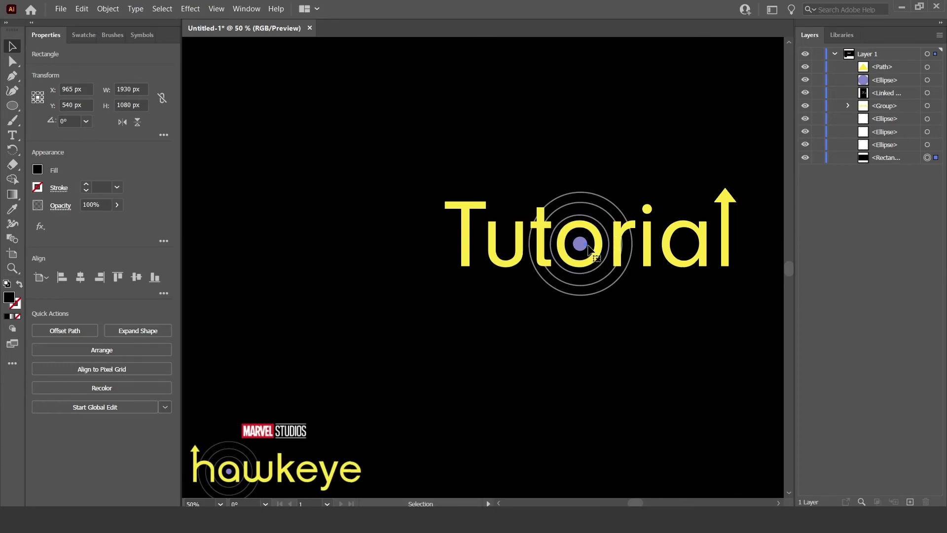
scroll(469, 340, "down", 2)
scroll(355, 343, "up", 6)
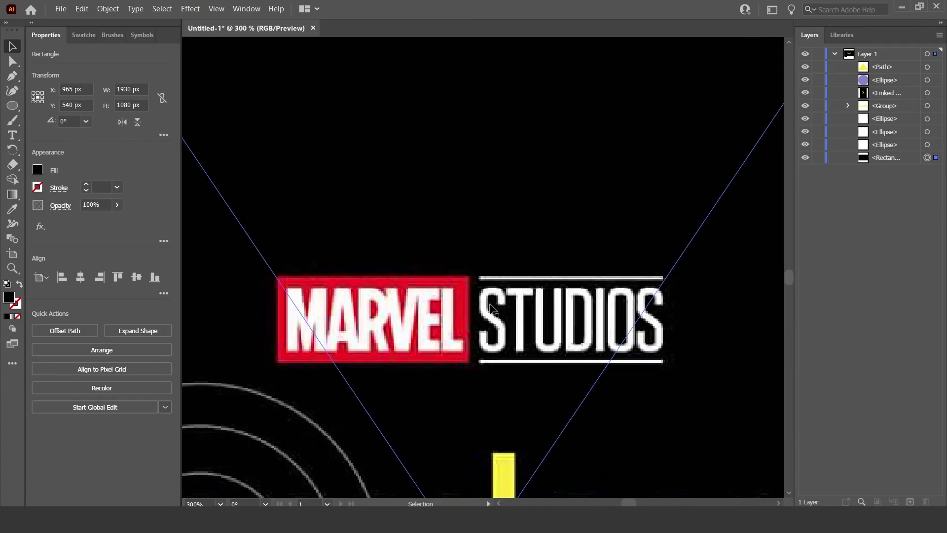
scroll(524, 295, "down", 5)
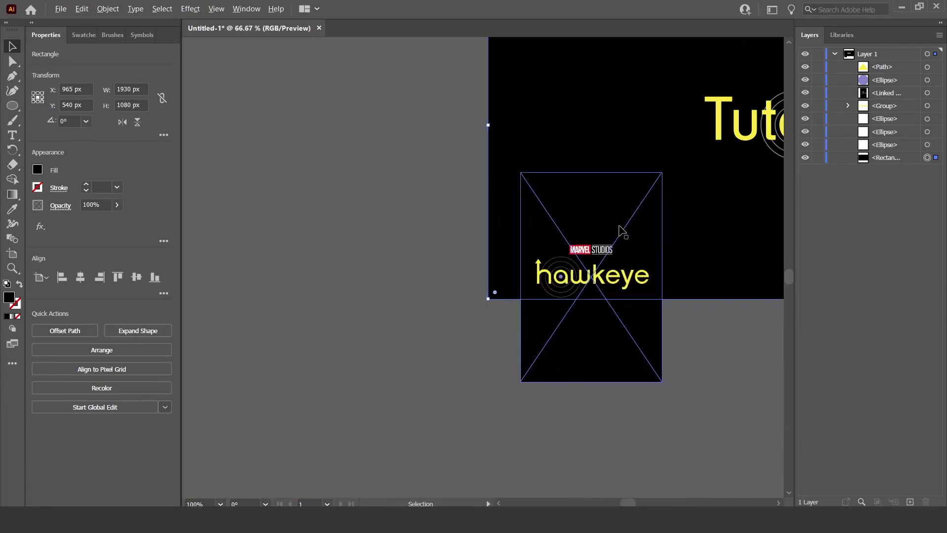
scroll(753, 144, "up", 4)
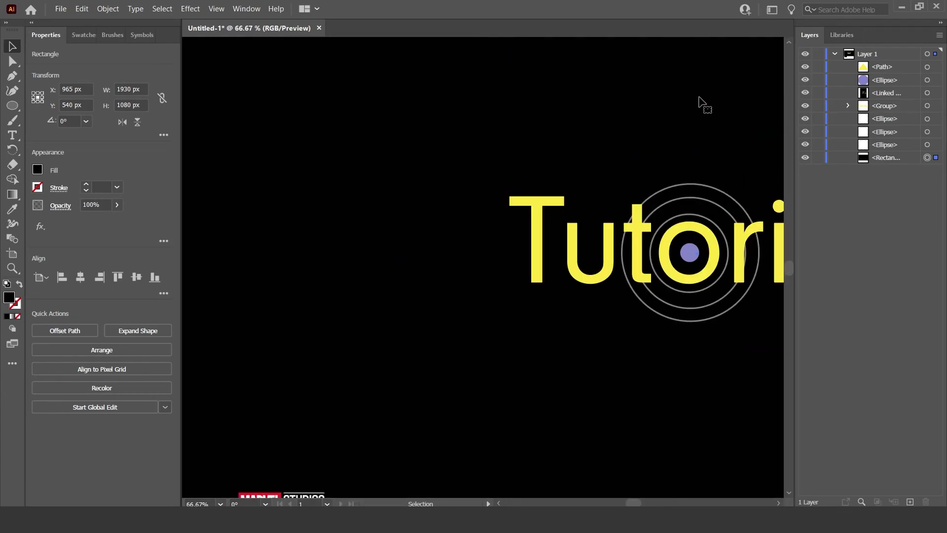
scroll(642, 128, "up", 1)
scroll(642, 207, "up", 1)
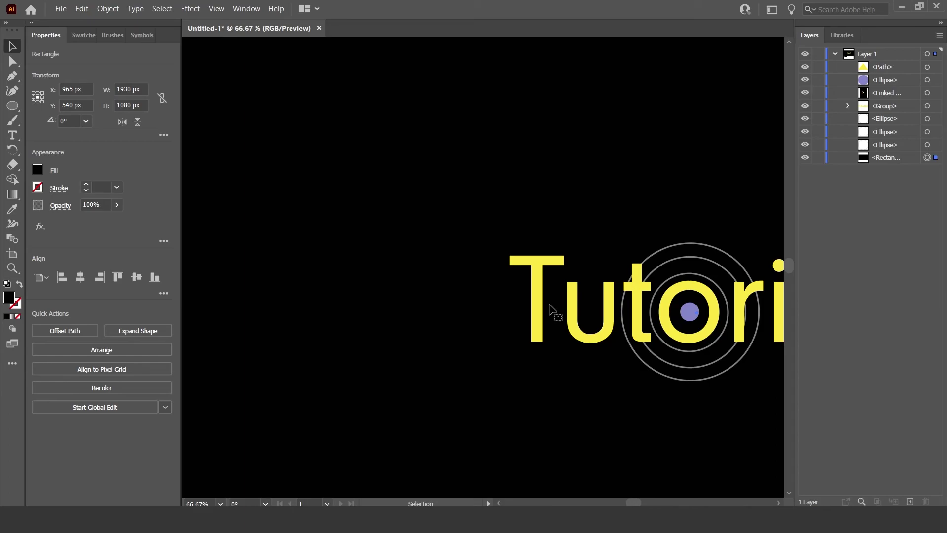
scroll(549, 309, "down", 4)
scroll(182, 239, "up", 3)
scroll(276, 239, "down", 1)
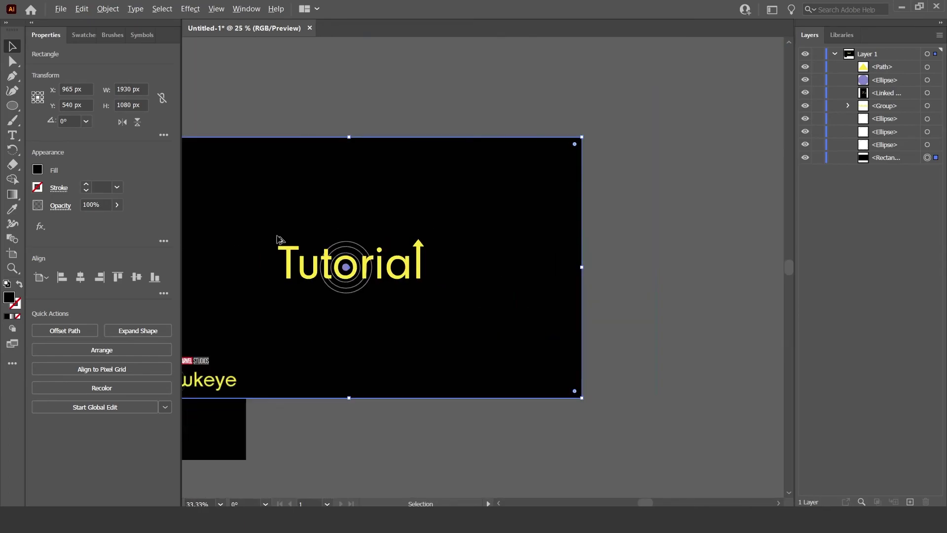
scroll(278, 239, "up", 2)
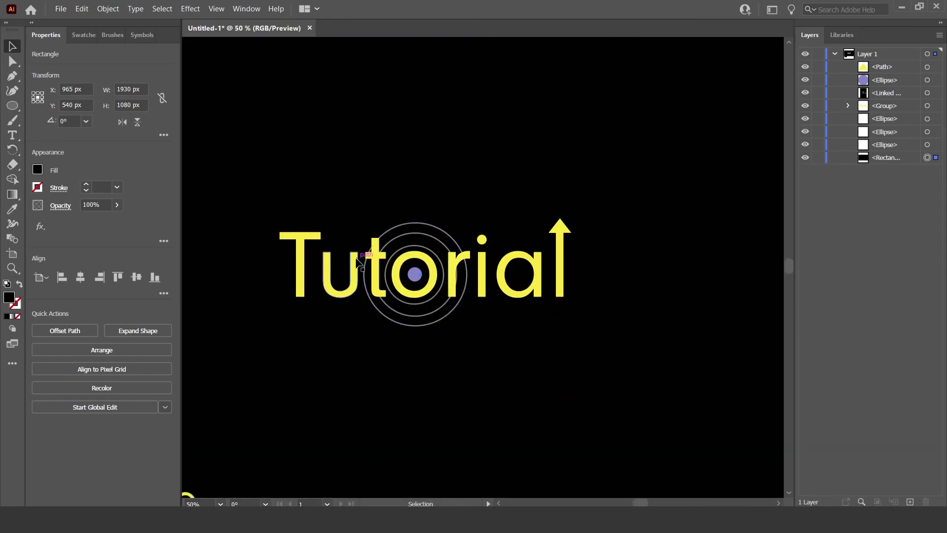
scroll(358, 262, "down", 1)
scroll(358, 261, "down", 3)
Move the Hawkeye reference image off to the right of the artwork.
left_click(437, 128)
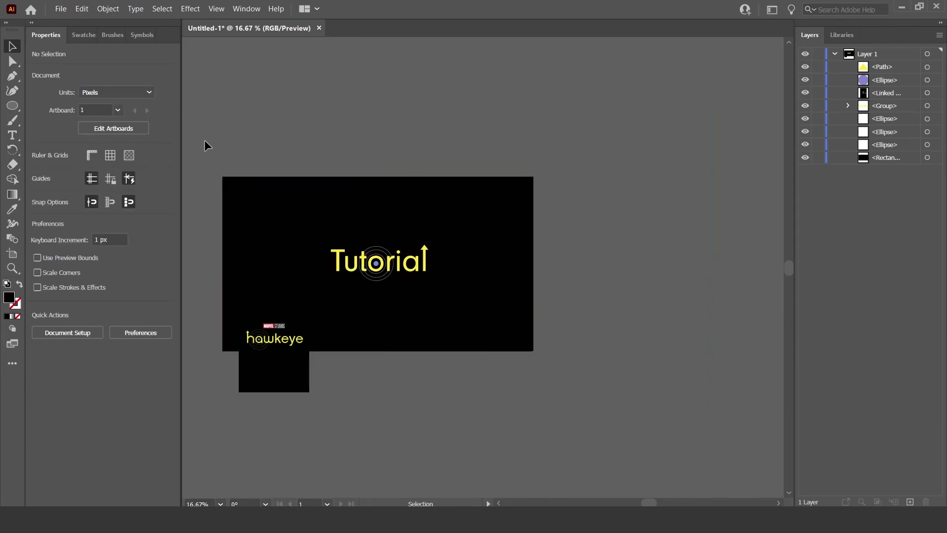
left_click_drag(217, 404, 557, 300)
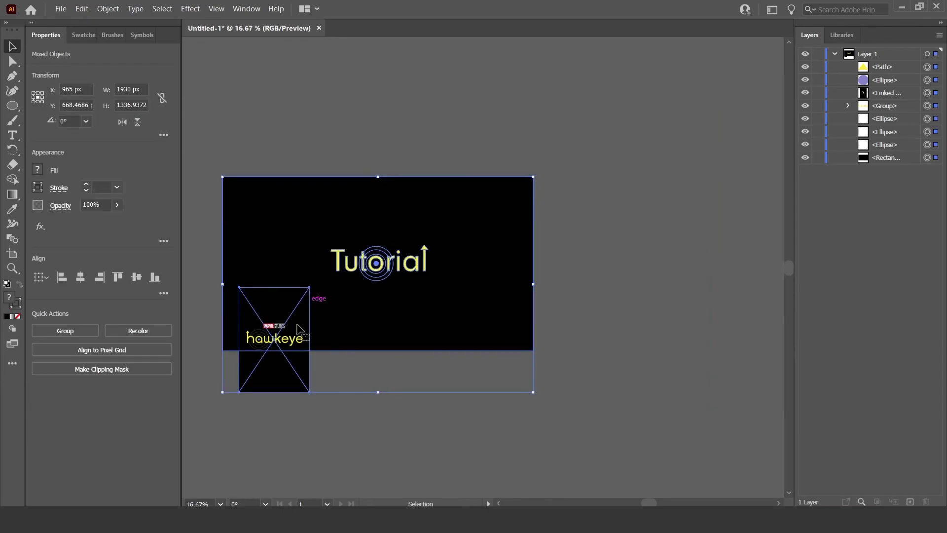
left_click(312, 409)
left_click_drag(291, 375, 721, 427)
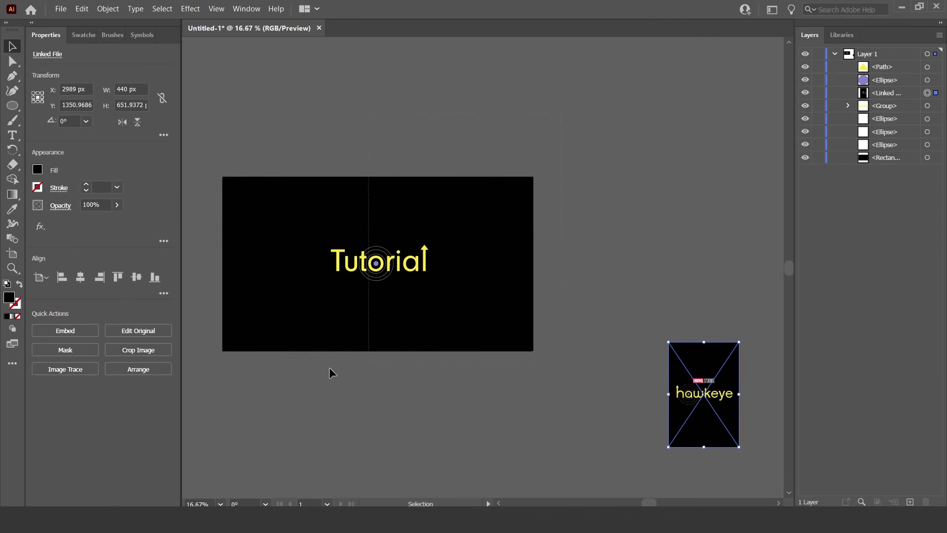
Group the Tutorial title and black background, undoing an accidental move.
scroll(313, 374, "left", 1)
left_click(405, 336)
right_click(436, 292)
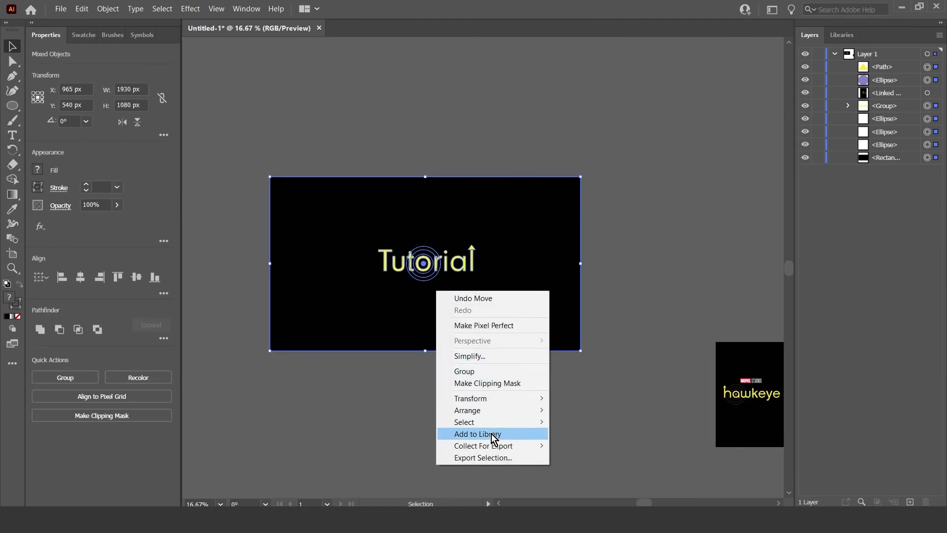
left_click(507, 373)
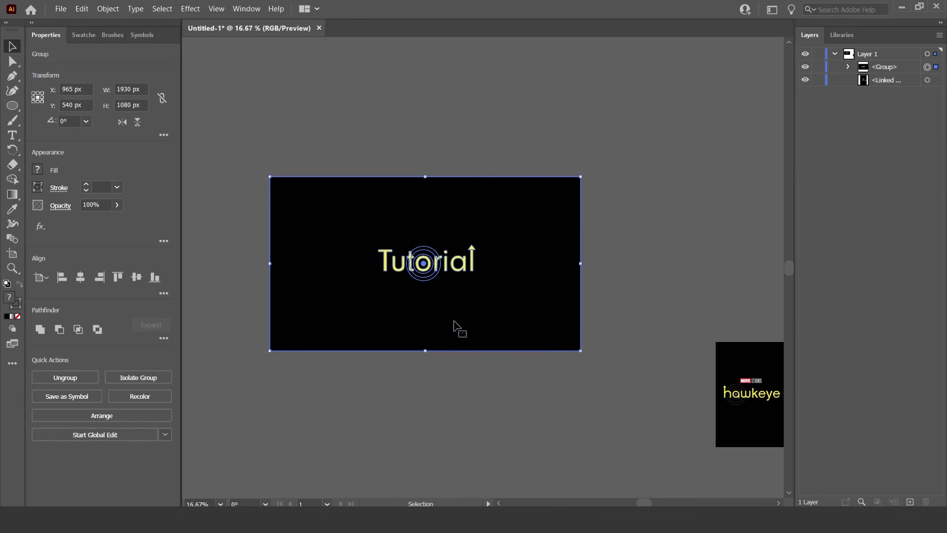
left_click_drag(459, 324, 518, 403)
key("ctrl+z")
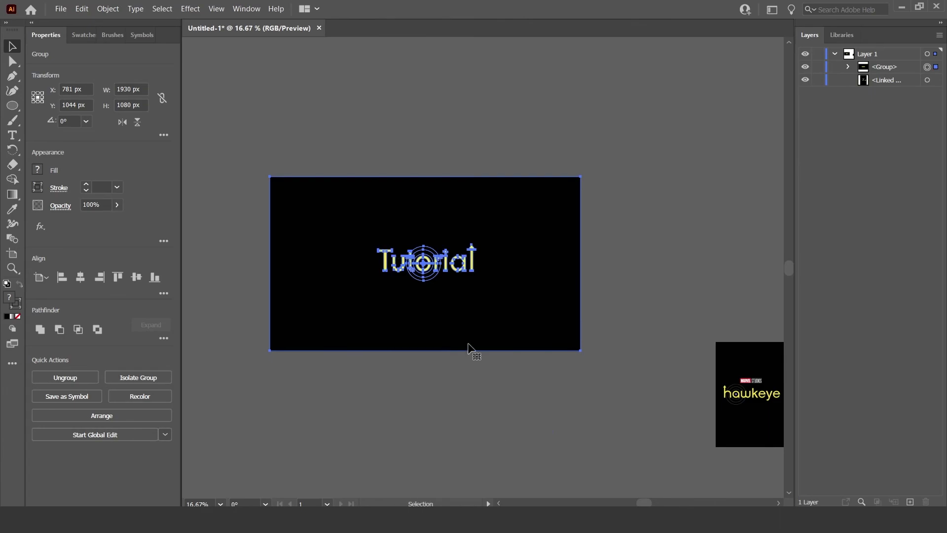
Export the group as a 1x PNG asset via Export Selection.
right_click(456, 303)
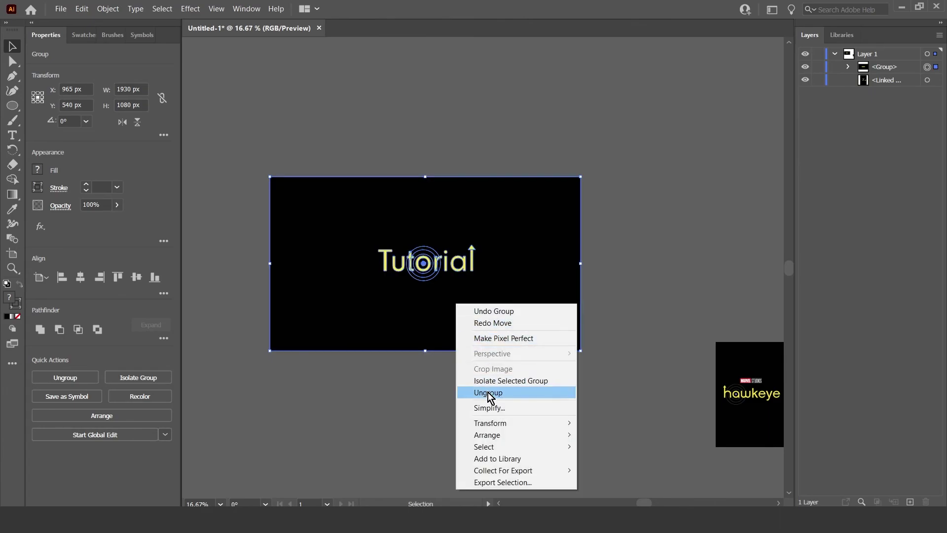
left_click(505, 482)
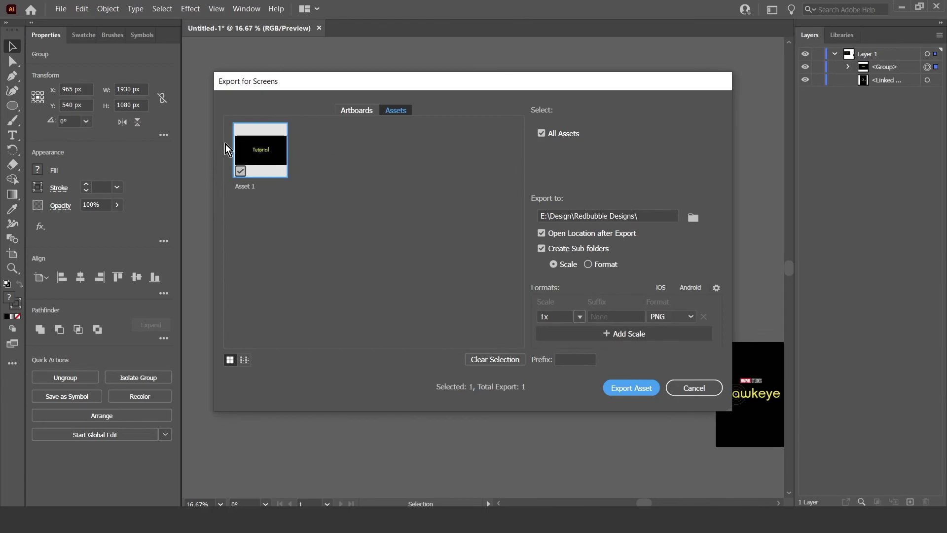
left_click(710, 393)
left_click(392, 451)
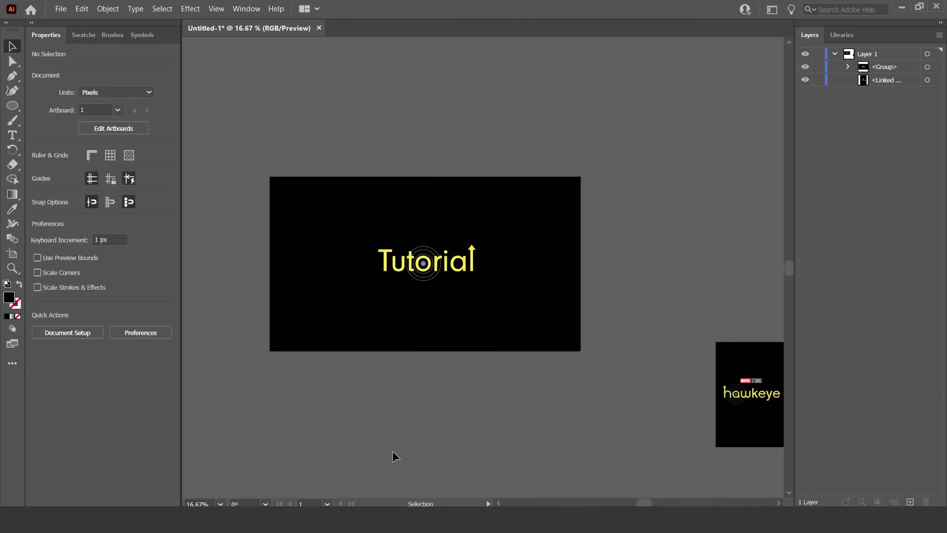